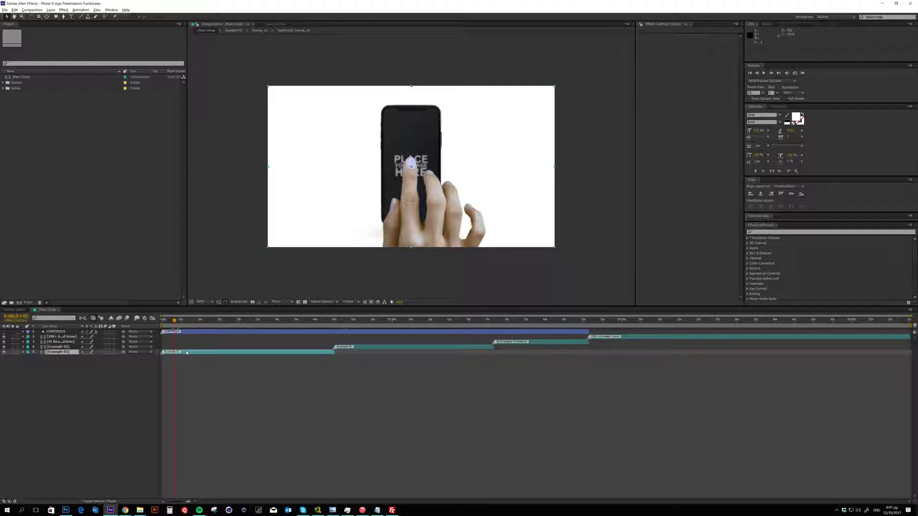
Look into the Example 01 composition and display the CONTROLS layer's effect settings in the main composition
double_click(187, 353)
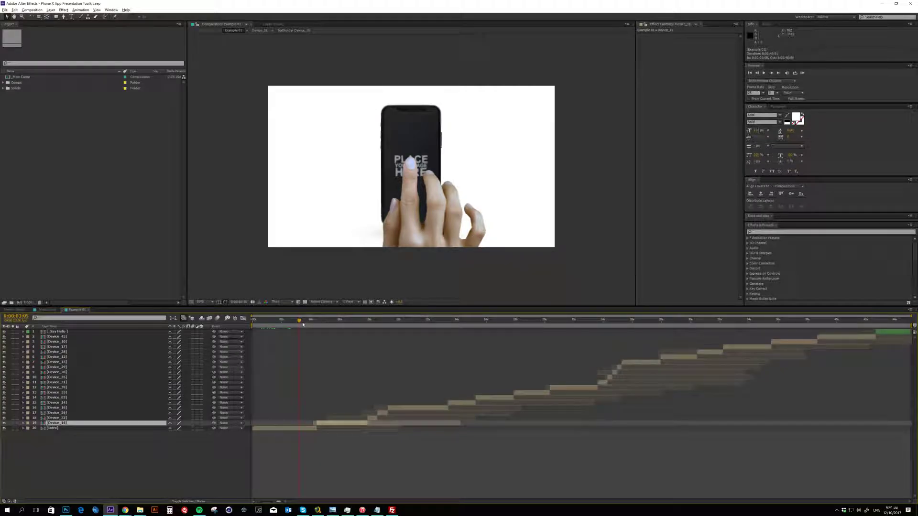
click(47, 310)
click(227, 332)
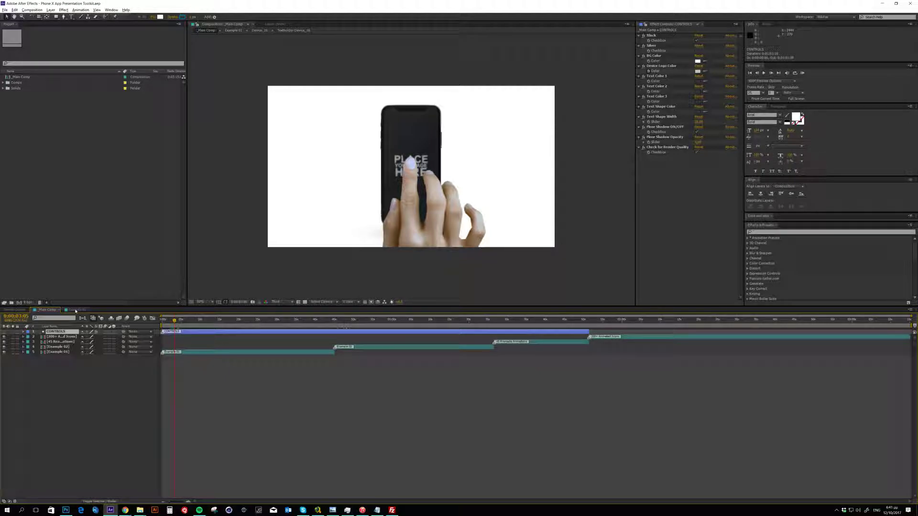
Open the Example 01 composition and, from about 14 seconds on its timeline, open the Device_14 composition
click(181, 352)
double_click(181, 353)
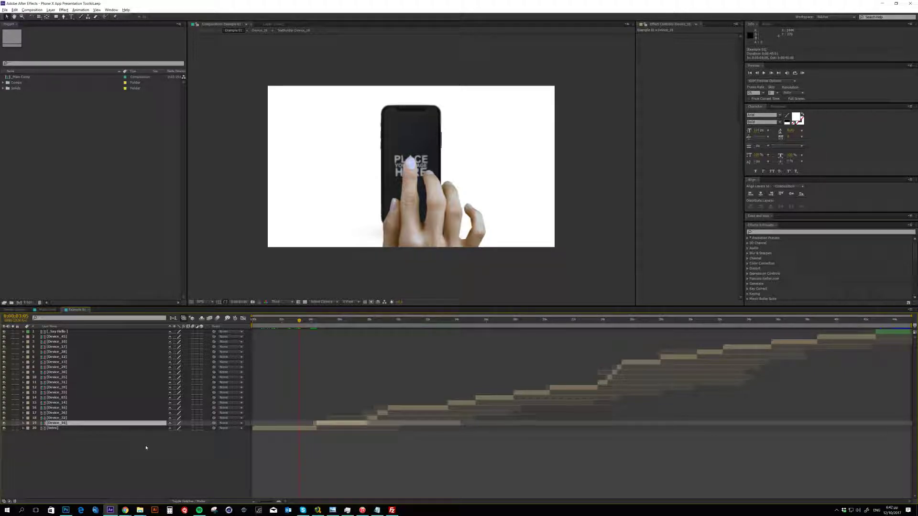
click(337, 320)
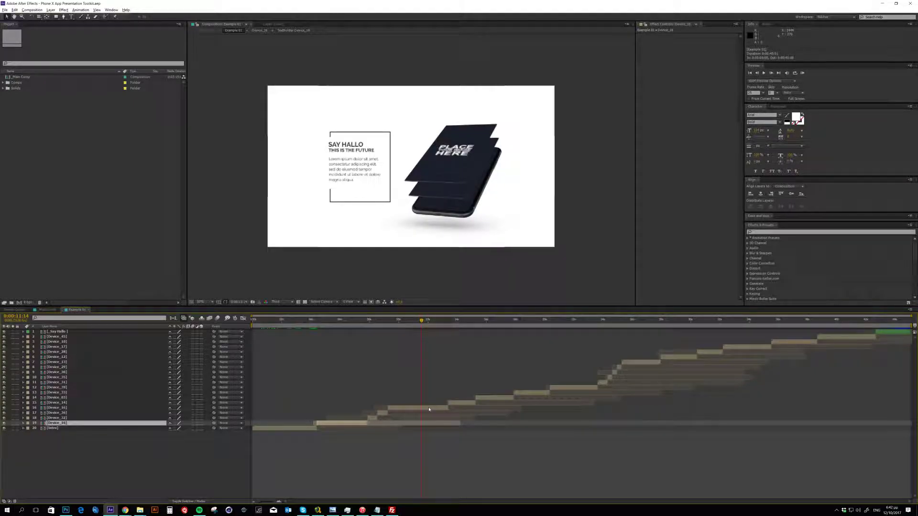
drag(461, 320, 465, 320)
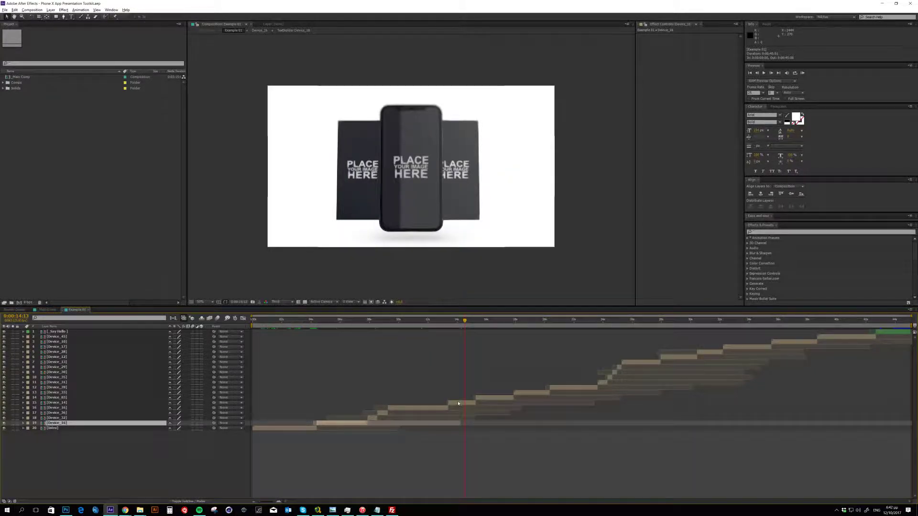
click(459, 403)
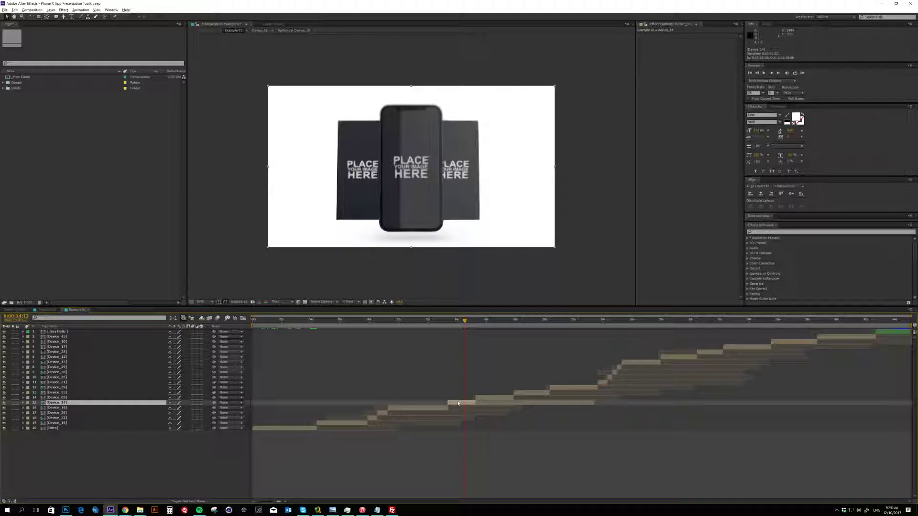
double_click(458, 403)
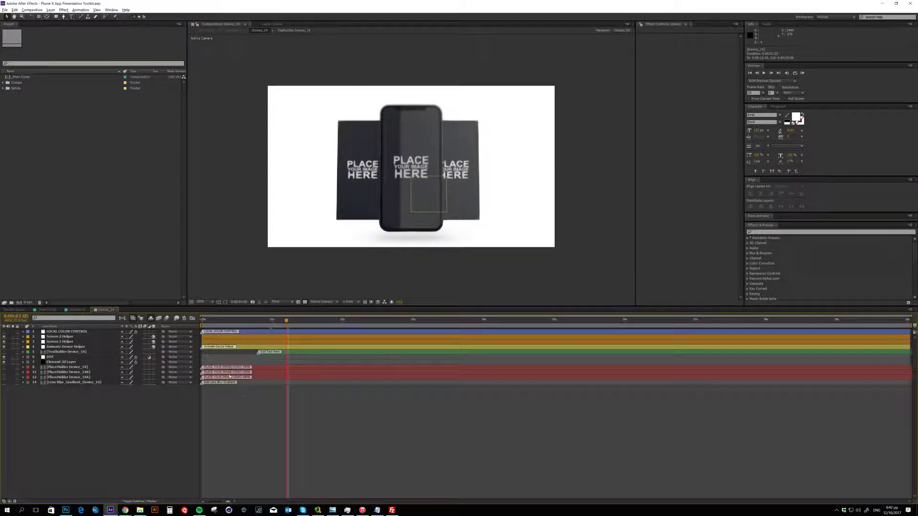
Point out the three red PlaceHolder Device_14 layers by selecting them together, and clear the selection
click(234, 368)
shift+click(233, 378)
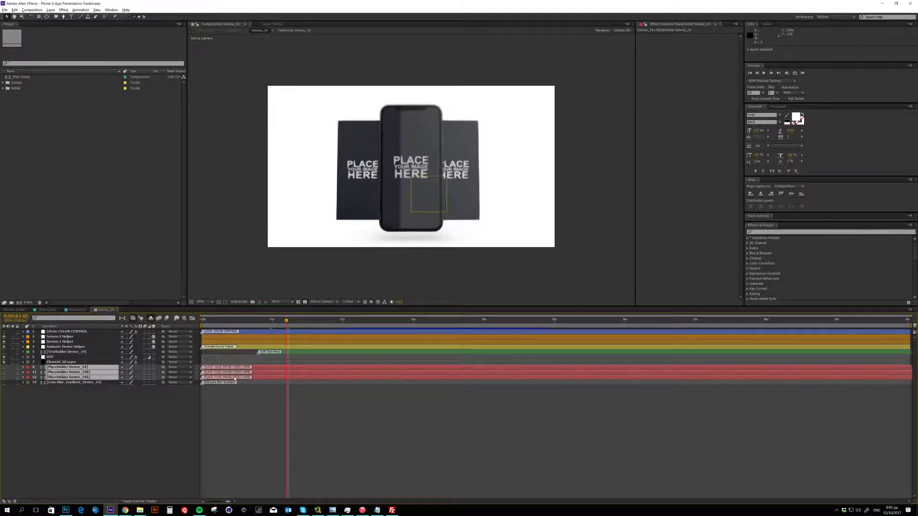
click(205, 401)
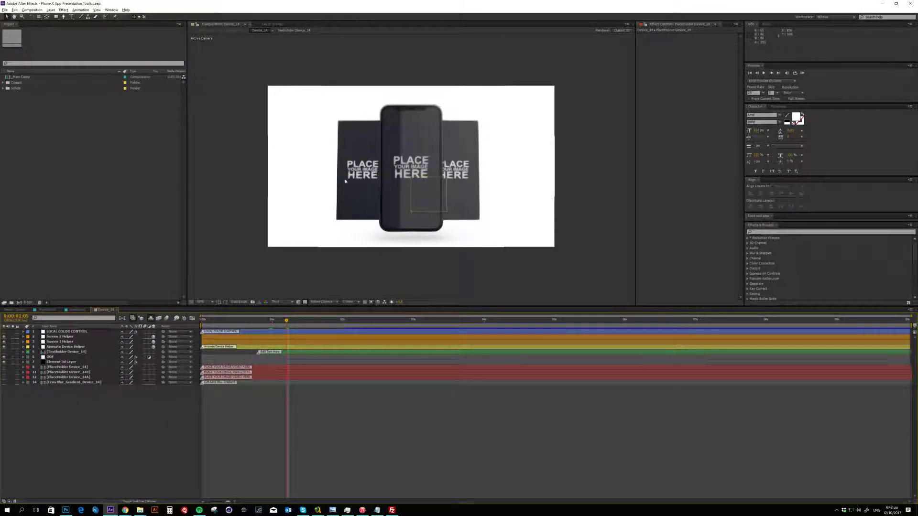
Try showing the TextHolder Device_14 layer and moving its text box to the left of the phone screens
click(283, 352)
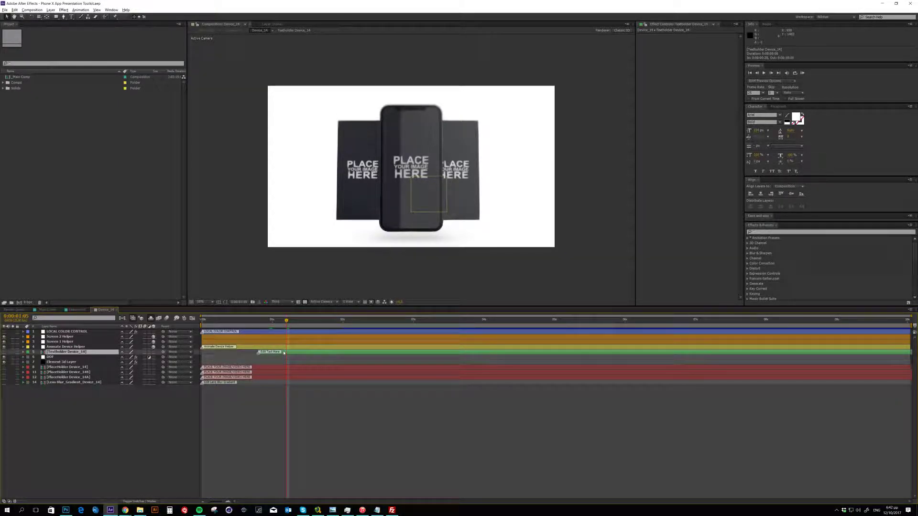
click(4, 353)
click(400, 320)
drag(373, 158, 302, 162)
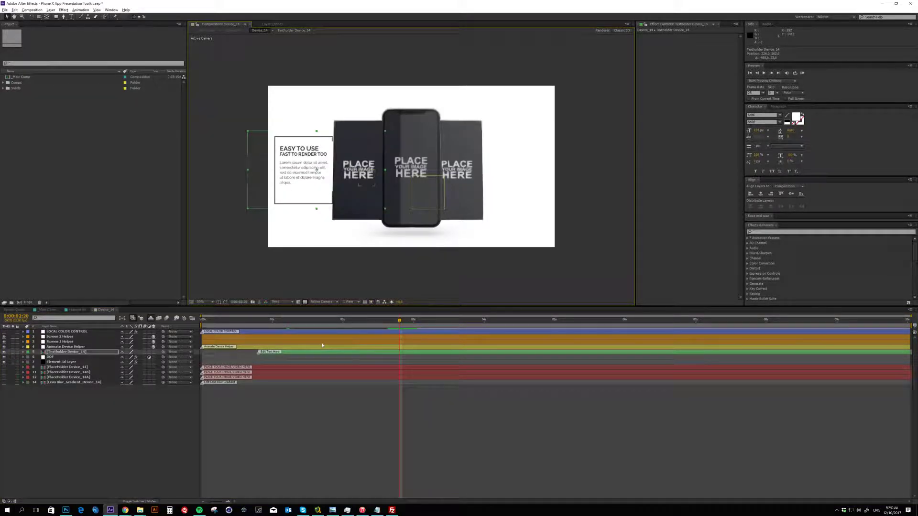
click(4, 352)
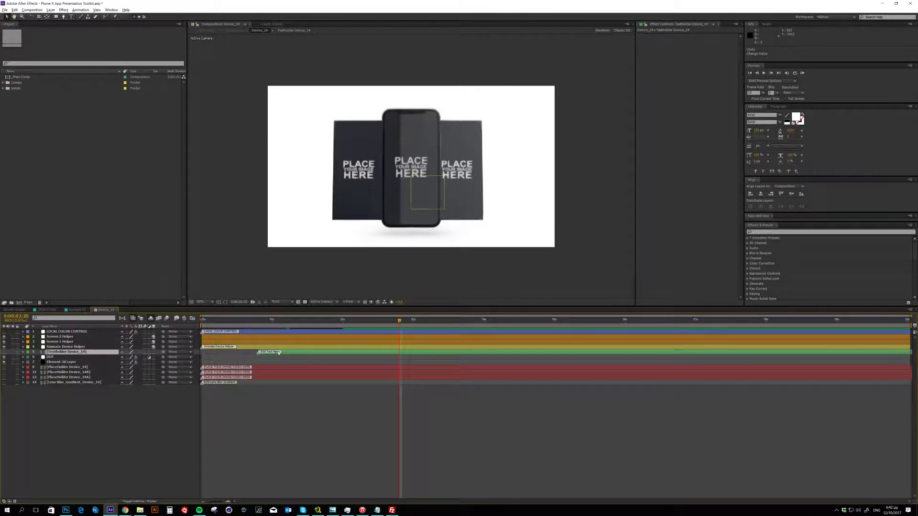
Try shifting the floating screen on the right outward using the Screen 2 Helper layer, and undo the move
click(215, 338)
shift+click(212, 342)
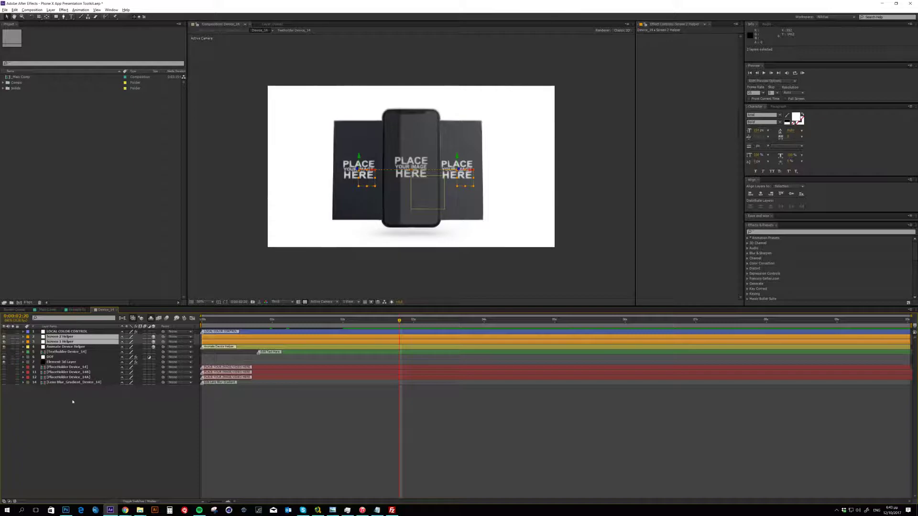
click(81, 413)
click(62, 337)
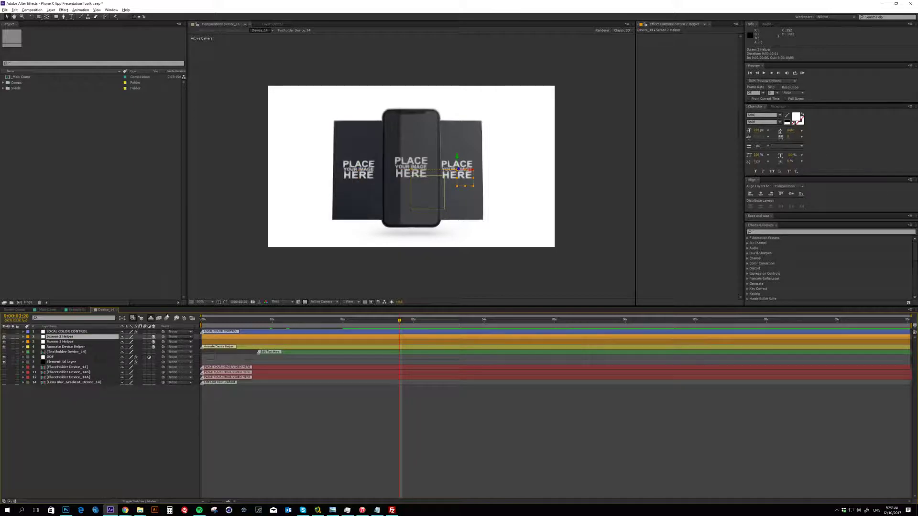
drag(473, 170, 488, 174)
key(ctrl+z)
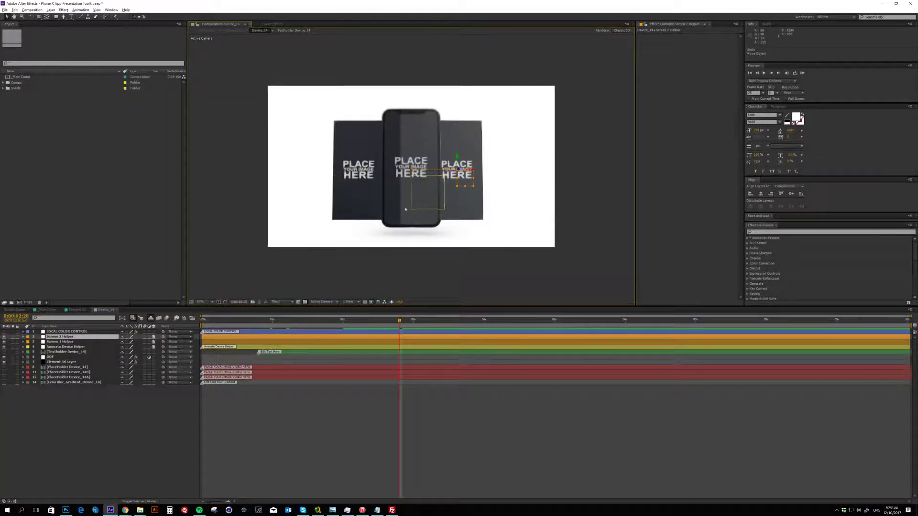
Try rotating the phone with the Animate Device Helper layer's Orientation, and undo the rotation
click(219, 347)
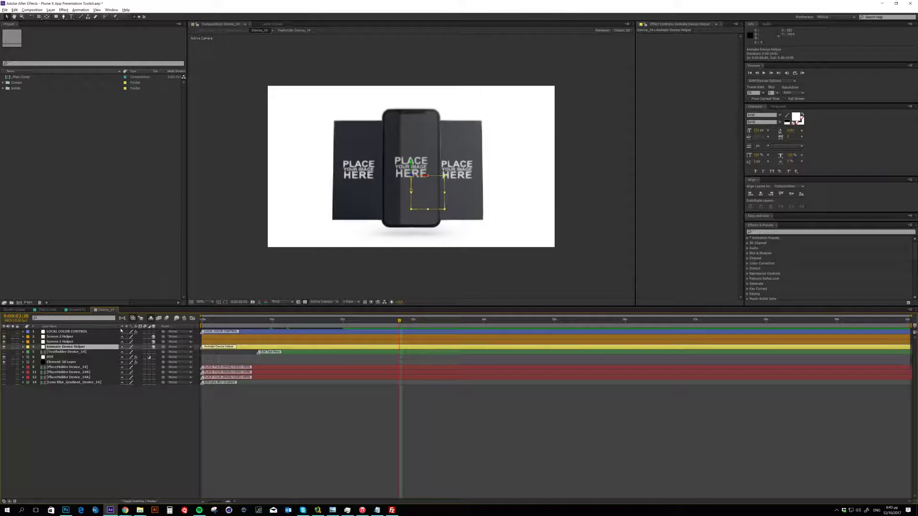
key(p)
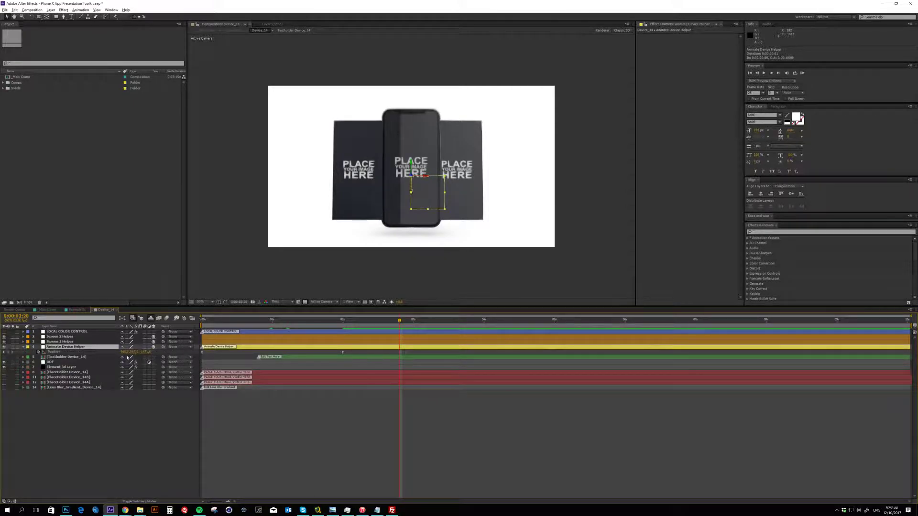
key(r)
click(50, 352)
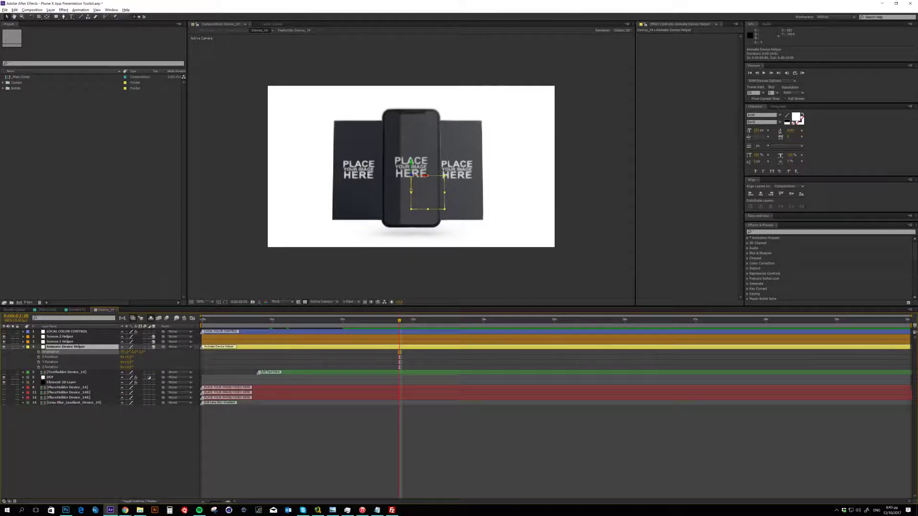
drag(116, 353, 96, 370)
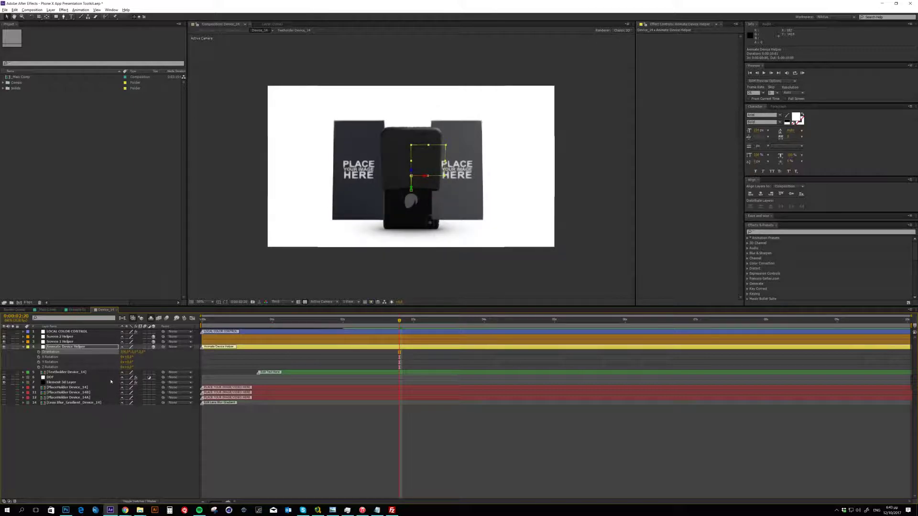
key(ctrl+z)
click(219, 412)
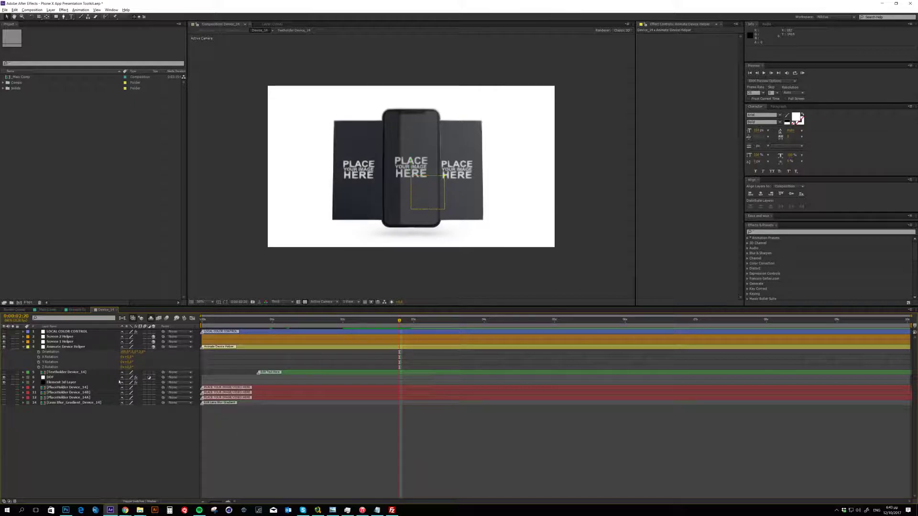
Examine the Position keyframes of Animate Device Helper, Screen 1 Helper and Screen 2 Helper while scrubbing the opening animation
click(65, 347)
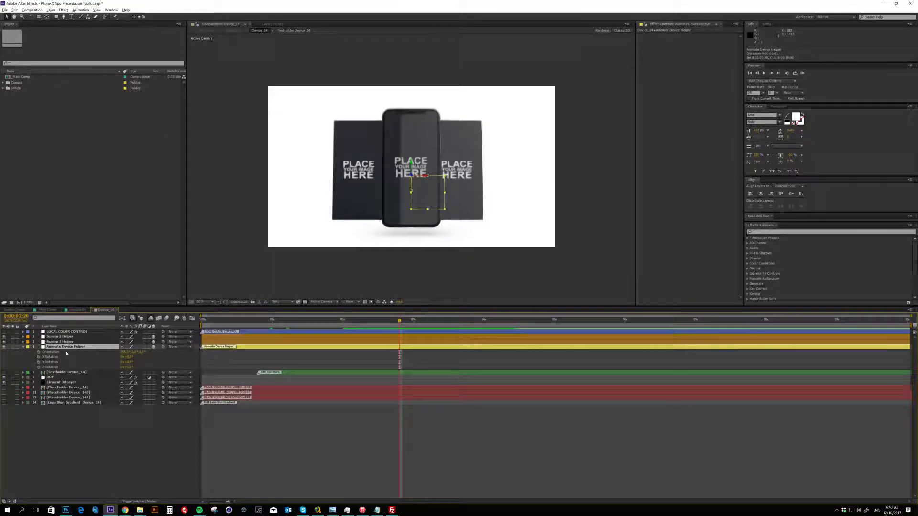
key(p)
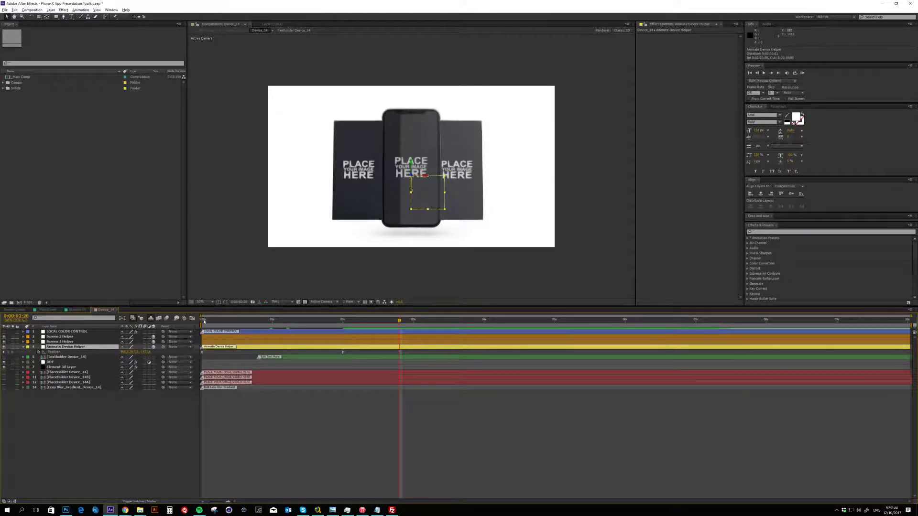
drag(204, 322, 232, 347)
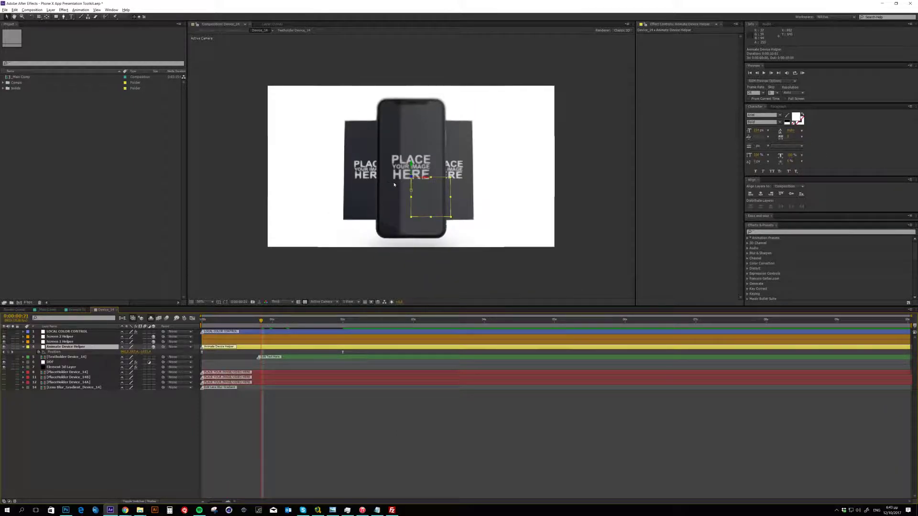
click(213, 341)
key(p)
click(225, 337)
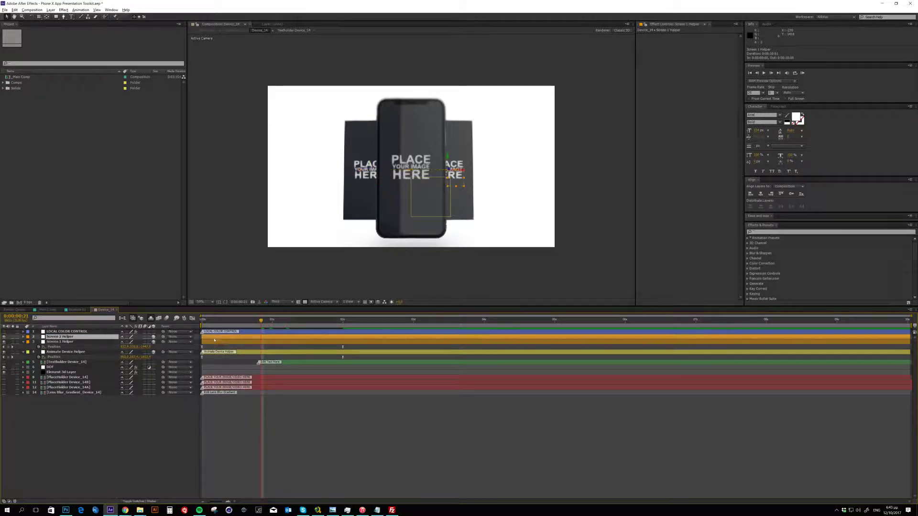
key(p)
drag(261, 321, 331, 321)
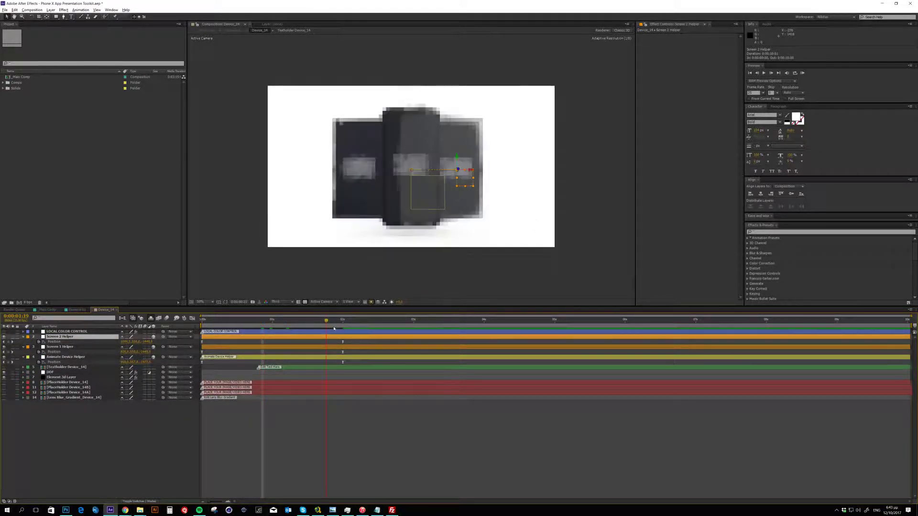
click(273, 322)
Collapse the properties of the three helper layers and clear the layer selection
click(23, 337)
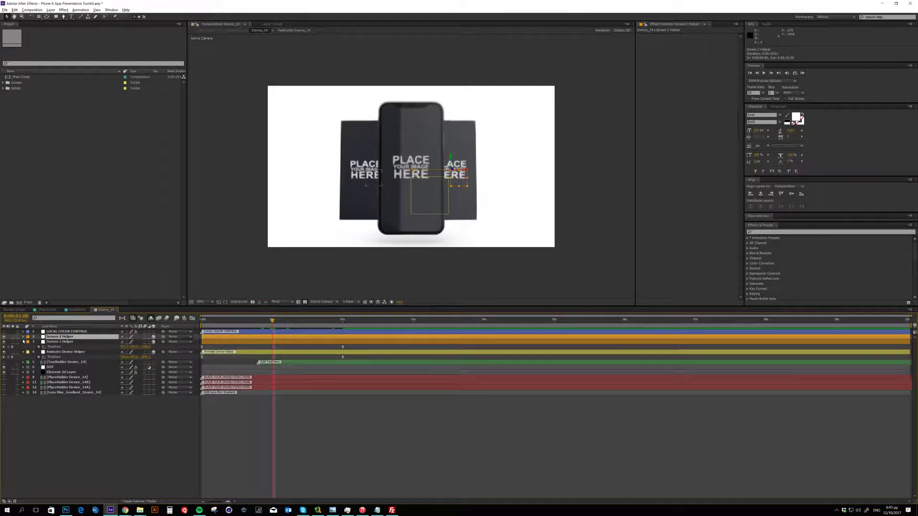
click(23, 341)
click(24, 347)
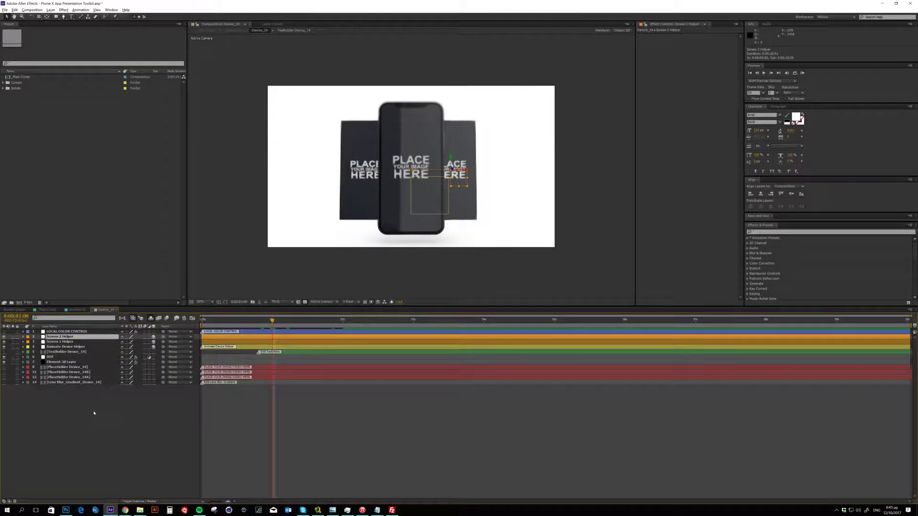
click(94, 412)
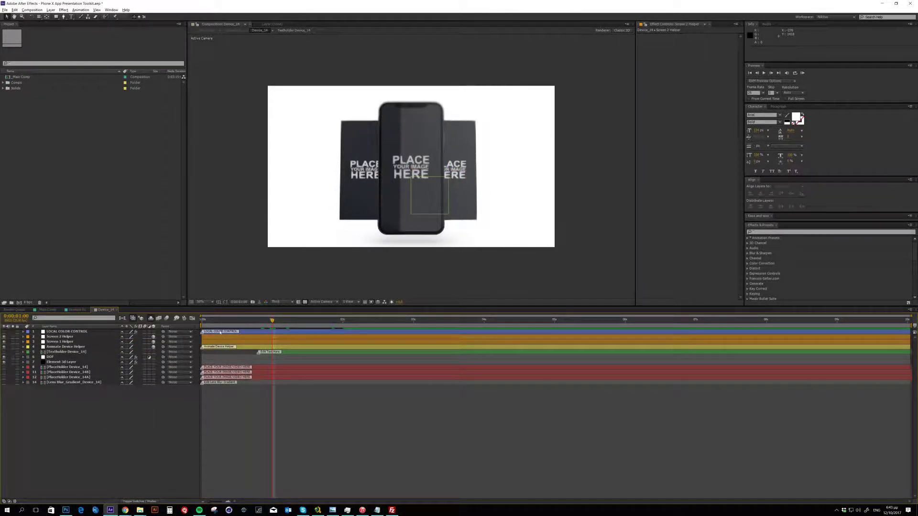
Review the text, screen helper and PlaceHolder Device_14A layers by selecting them one after another
click(70, 353)
click(237, 343)
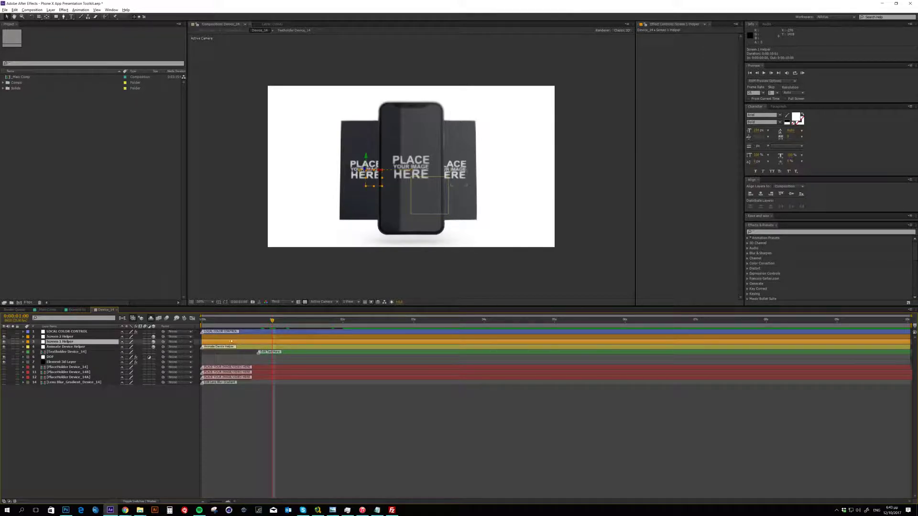
click(243, 337)
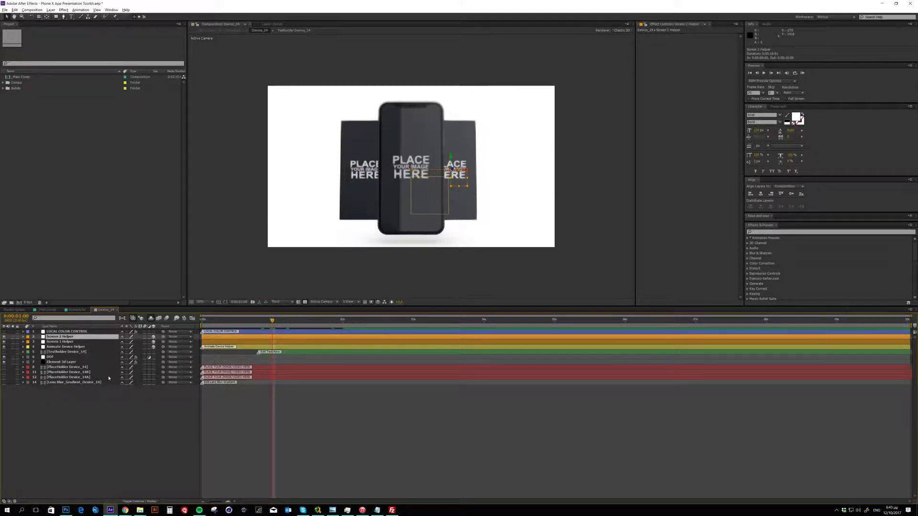
click(72, 378)
Open the PlaceHolder Device_14 composition and delete the red layer above _Place Image Above Vertical
click(88, 368)
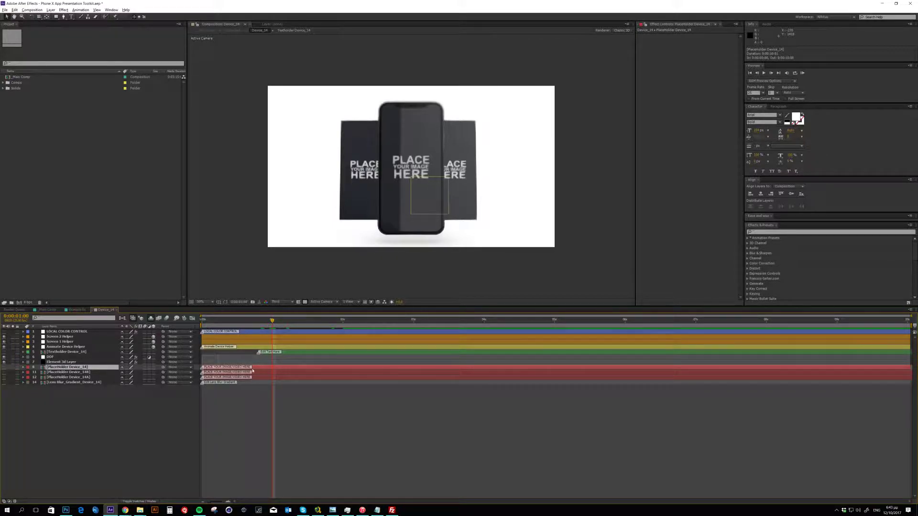
double_click(220, 367)
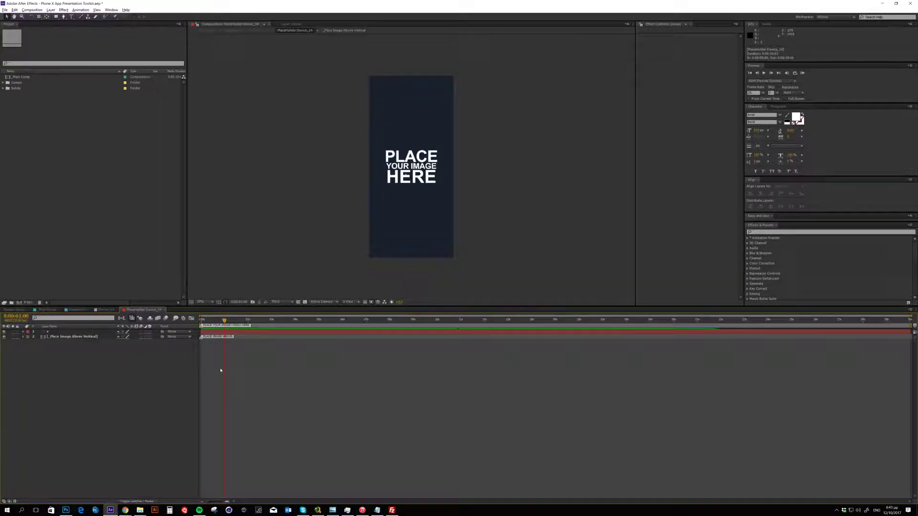
click(205, 332)
key(Delete)
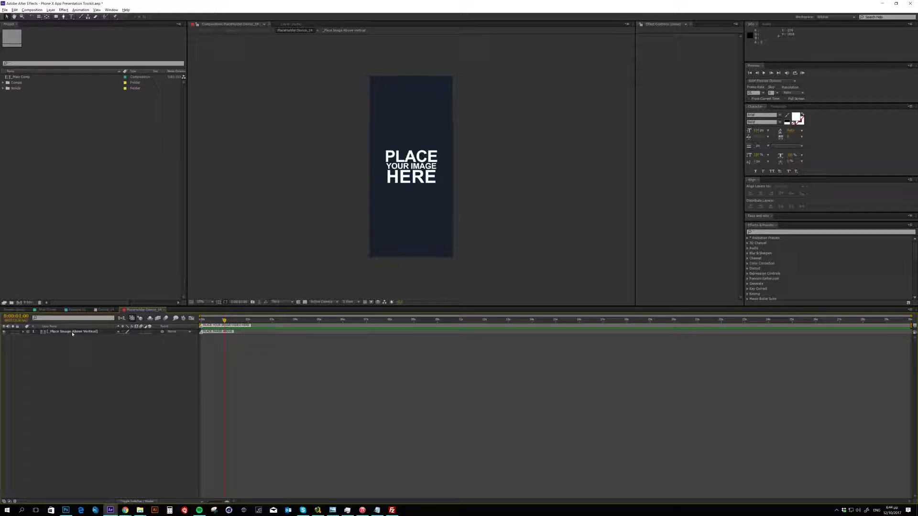
Start importing a file and browse to the PlaceHolder Images folder inside the project folder
right_click(55, 197)
mouse_move(110, 221)
click(143, 220)
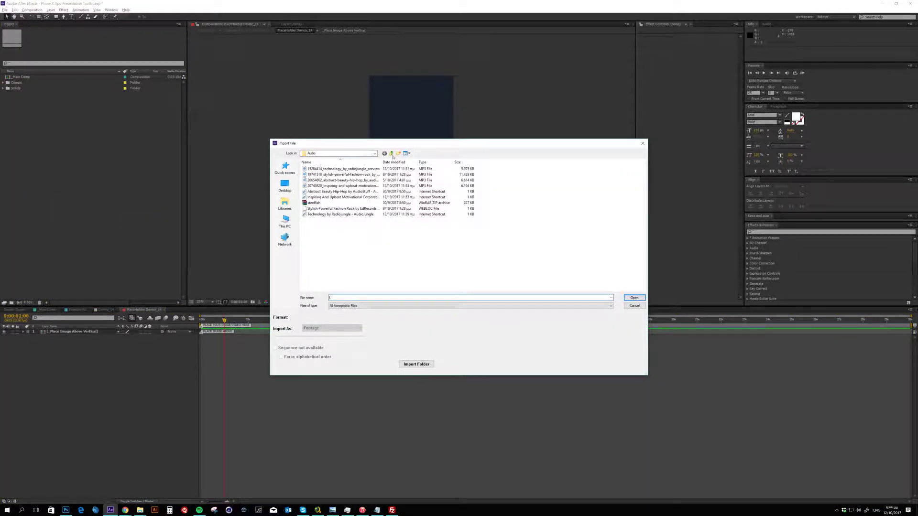
click(391, 154)
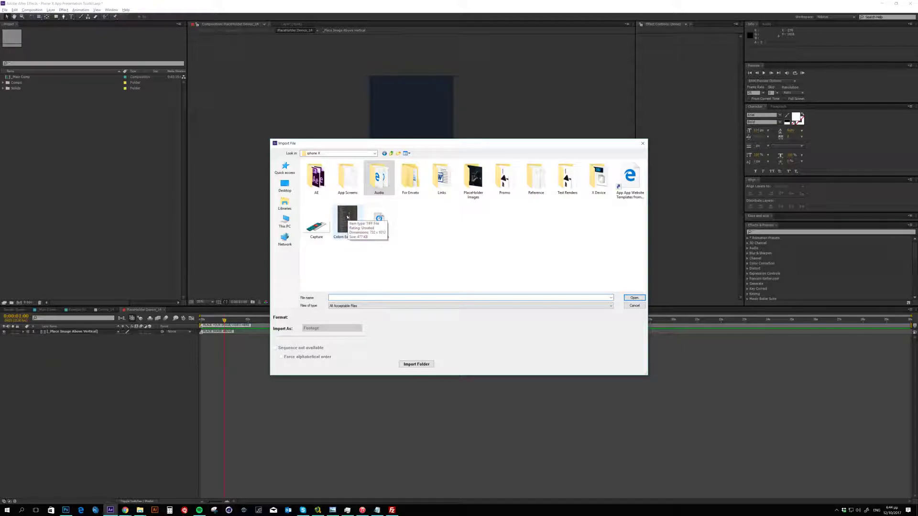
double_click(524, 180)
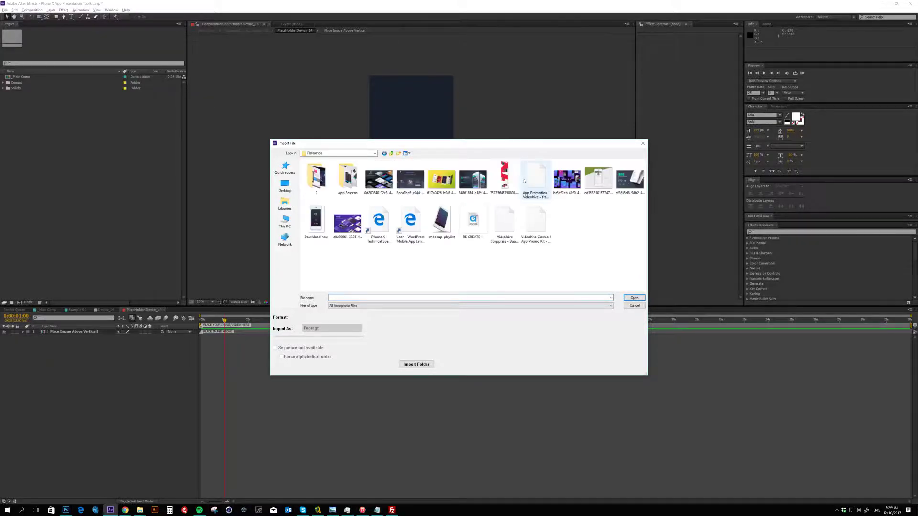
click(391, 153)
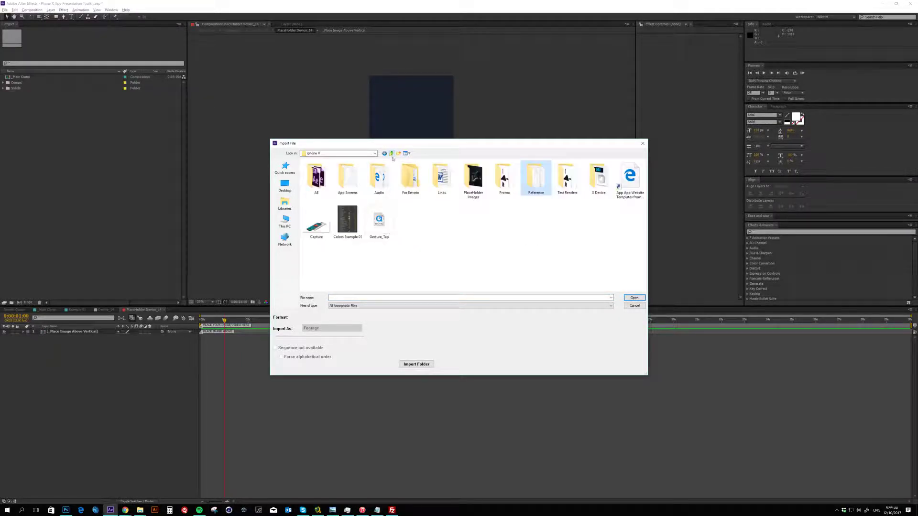
double_click(478, 191)
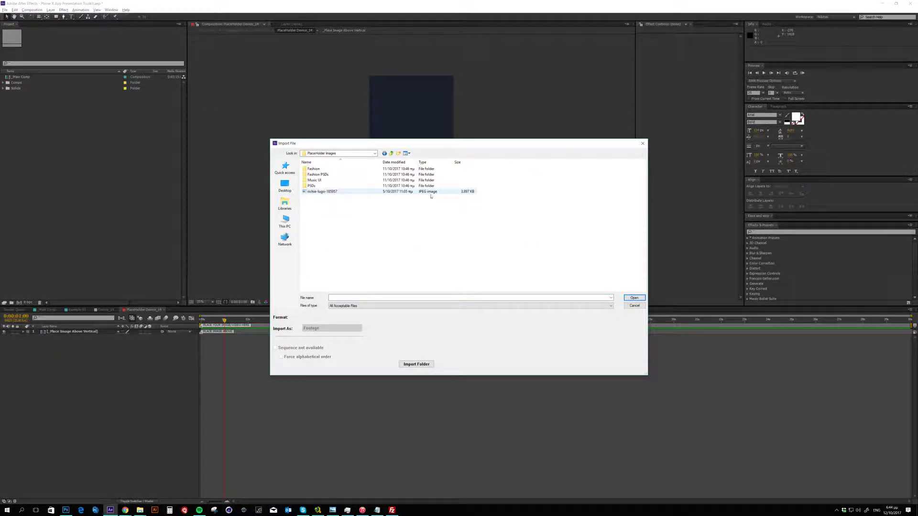
Look through the Fashion and Fashion PSDs folders for a suitable screen image
double_click(318, 171)
click(316, 176)
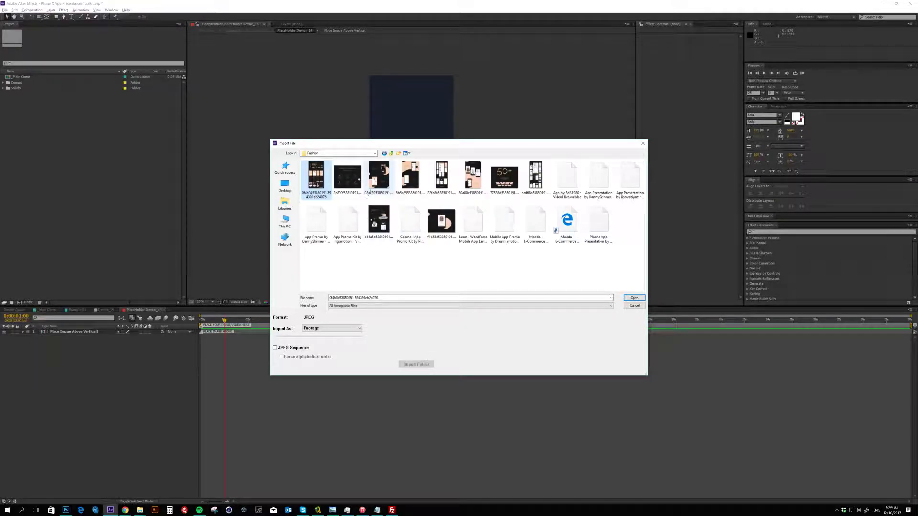
click(369, 191)
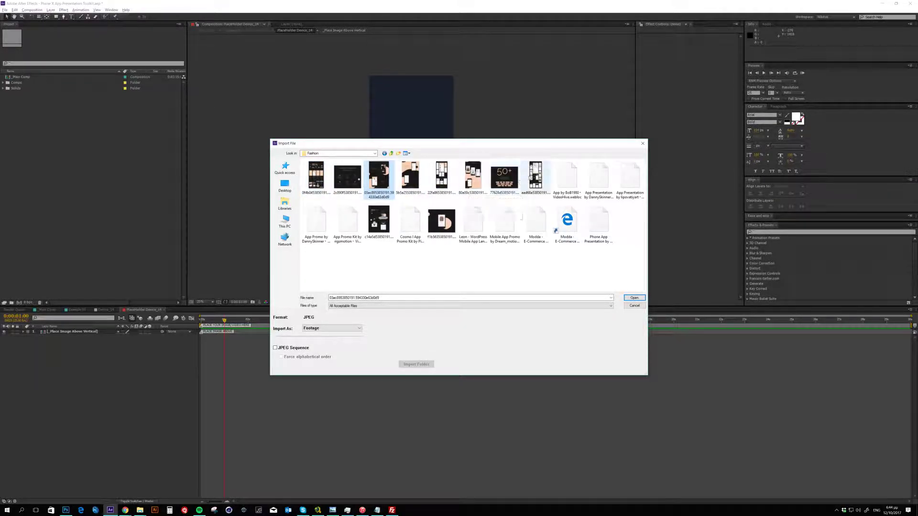
click(391, 154)
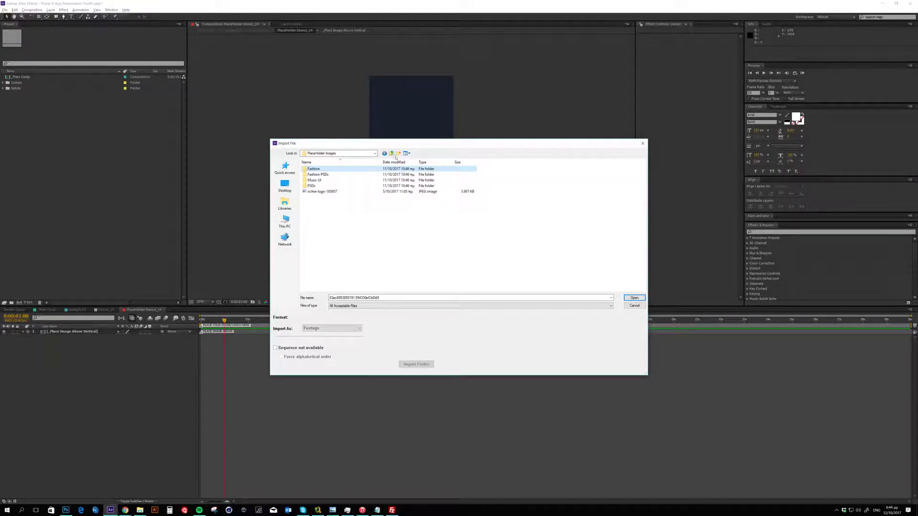
double_click(329, 175)
click(391, 153)
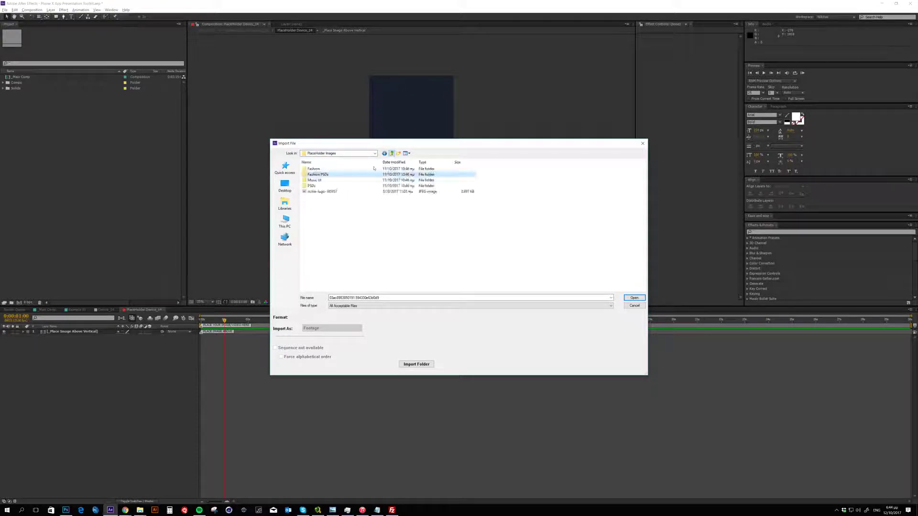
Import Artist.psd from the PSDs folder as footage with merged layers
double_click(315, 187)
click(315, 182)
click(634, 298)
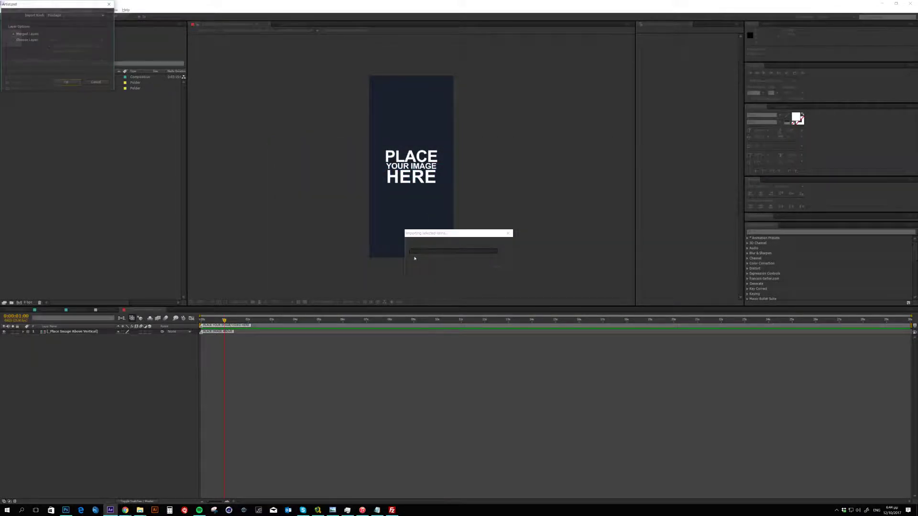
click(71, 83)
Place Artist.psd above _Place Image Above Vertical, fit it to the composition, and return to Device_14
drag(70, 82, 79, 331)
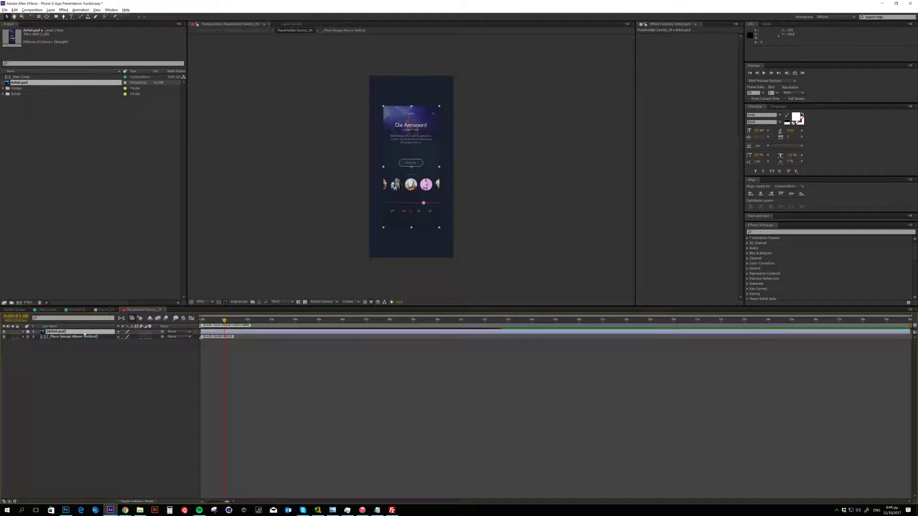
drag(438, 230, 454, 258)
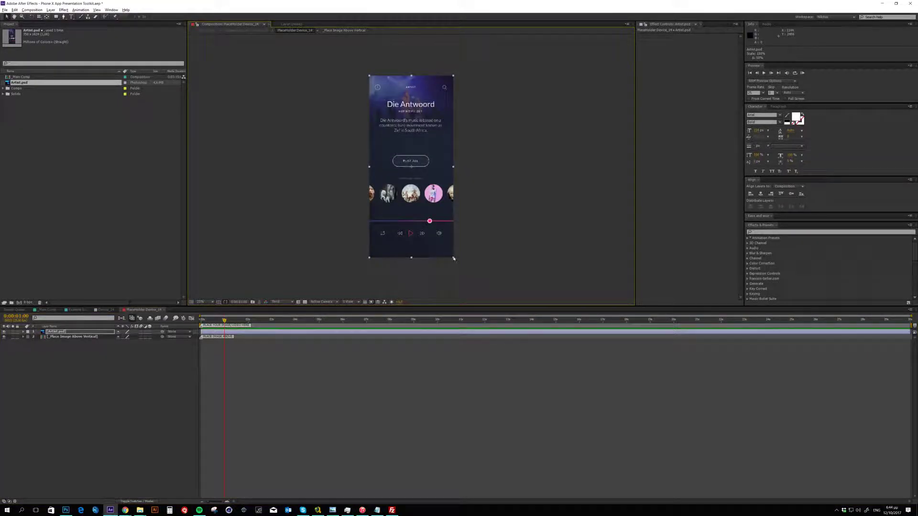
right_click(431, 233)
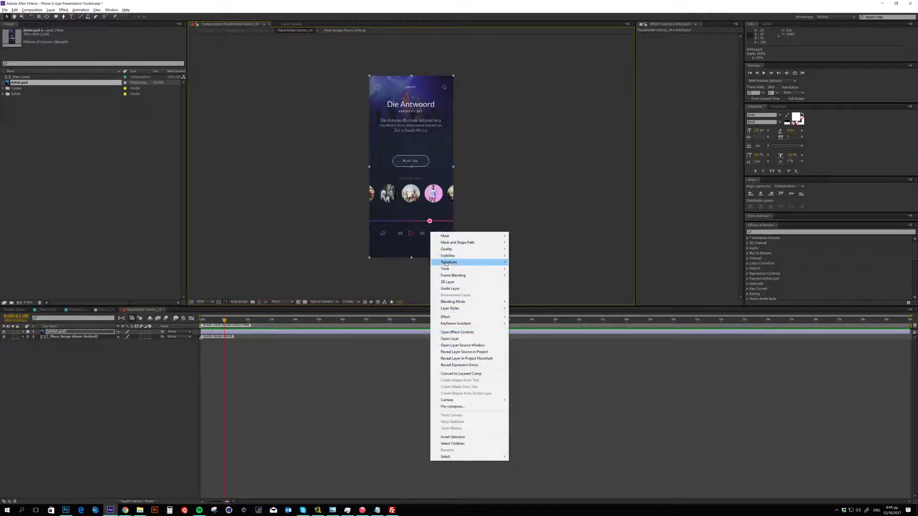
mouse_move(459, 263)
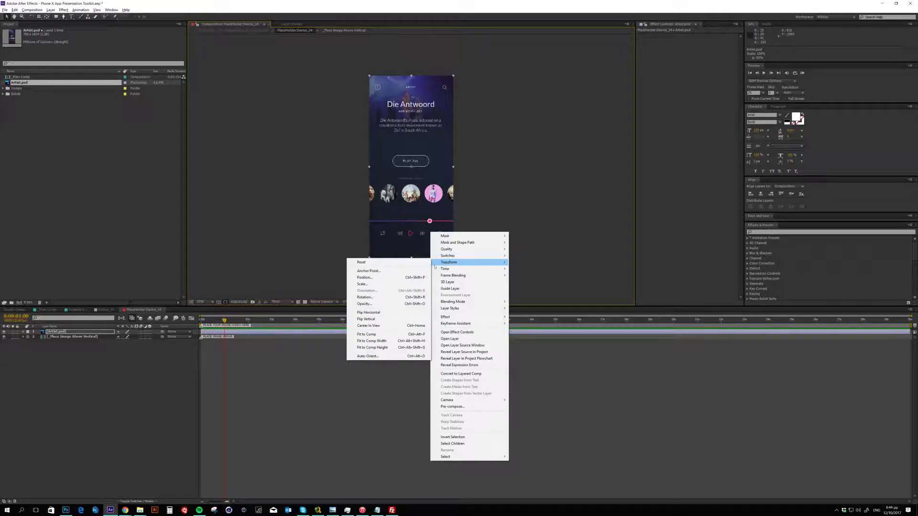
click(393, 334)
click(164, 310)
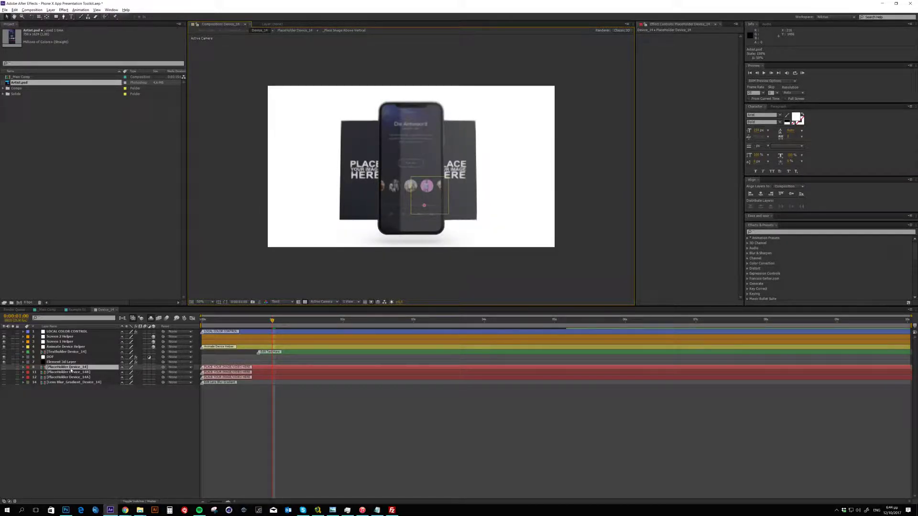
Check the DOF layer, open the Lens Blur_Gradient_Device_14 composition and select the Ramp effect on its RAMP layer
click(55, 357)
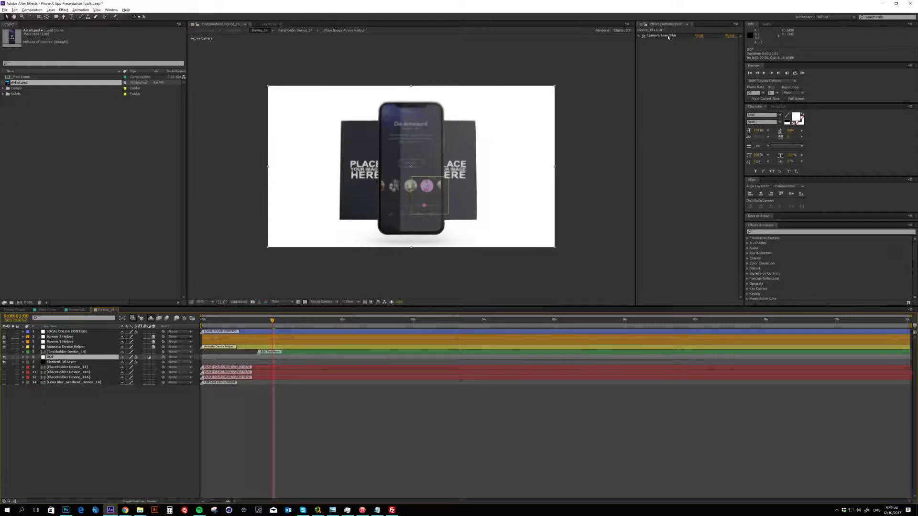
click(85, 382)
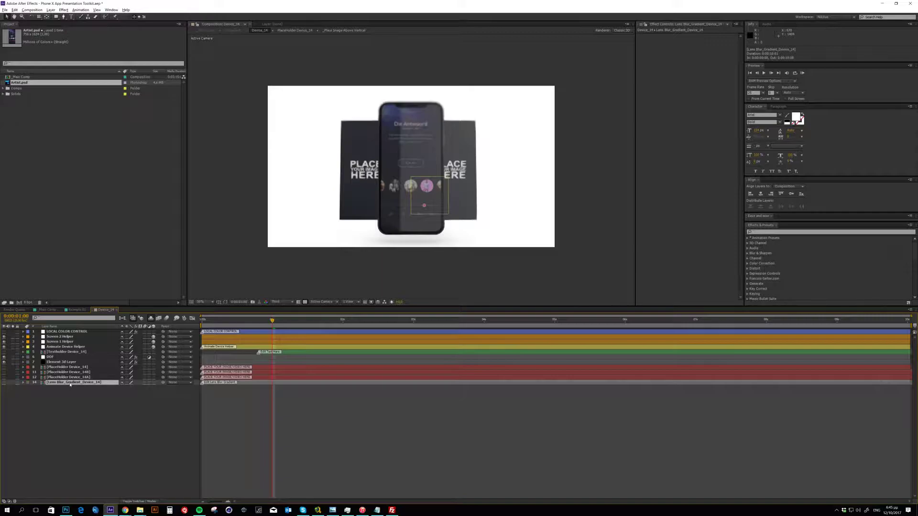
double_click(71, 383)
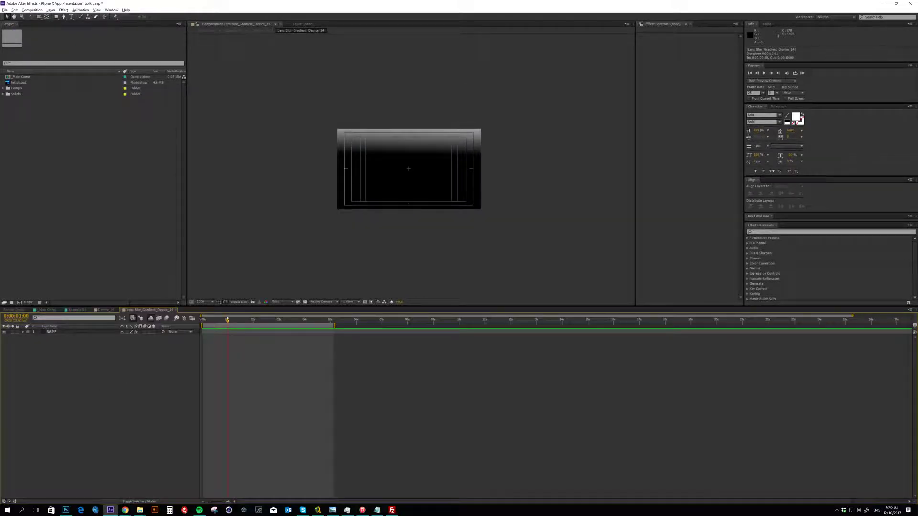
click(52, 331)
click(659, 36)
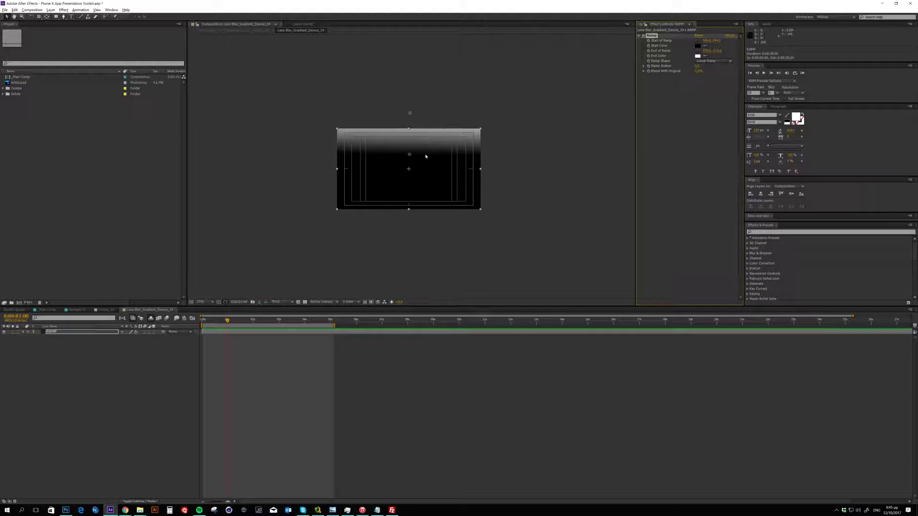
Reposition the Ramp gradient's points, with the start near the frame's centre and the end well above the frame
mouse_move(409, 156)
mouse_down()
mouse_move(410, 189)
mouse_move(411, 171)
mouse_up()
drag(410, 113, 410, 163)
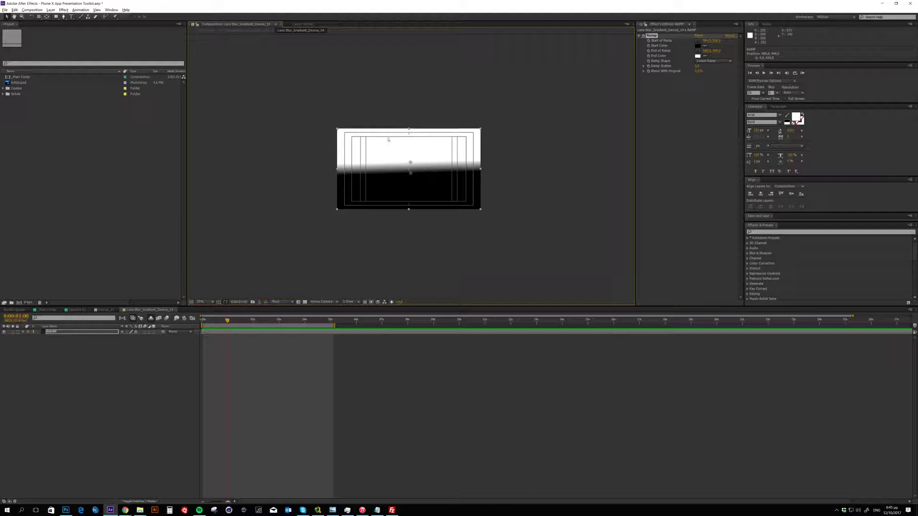
drag(410, 163, 409, 84)
drag(410, 173, 411, 157)
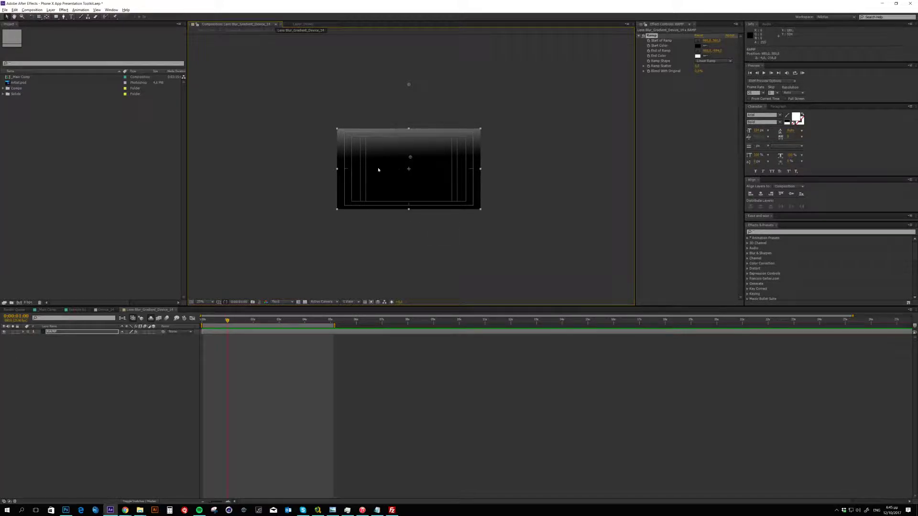
drag(396, 169, 401, 217)
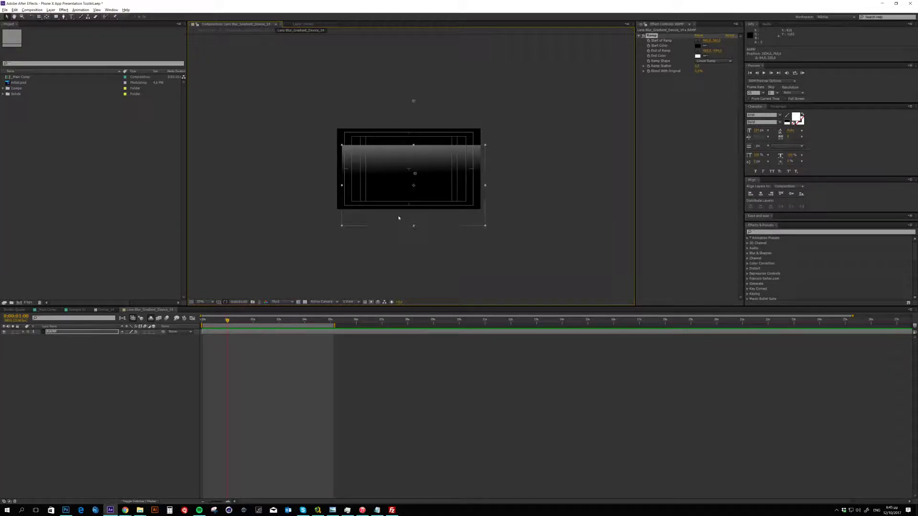
key(ctrl+z)
drag(411, 156, 409, 168)
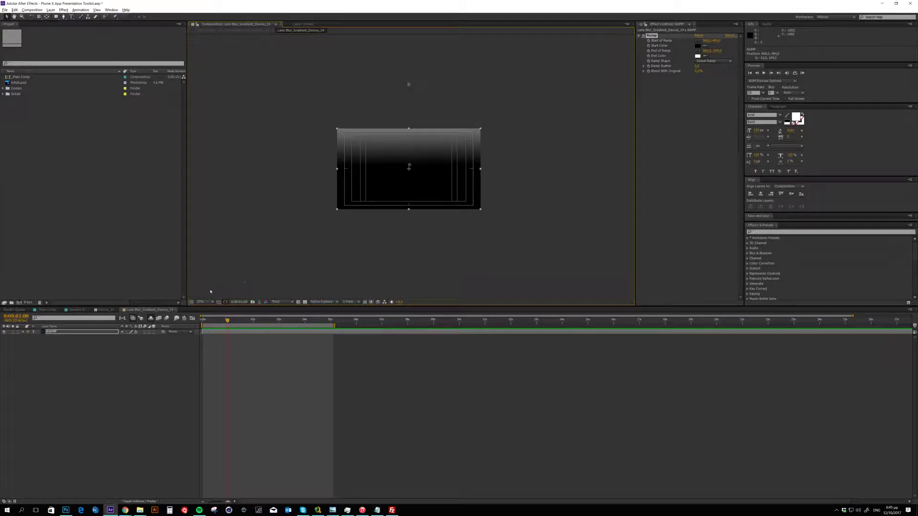
Examine the DOF layer's Camera Lens Blur settings in Device_14, including its iris, blur map and highlight groups, alongside the lens blur gradient layer
click(114, 309)
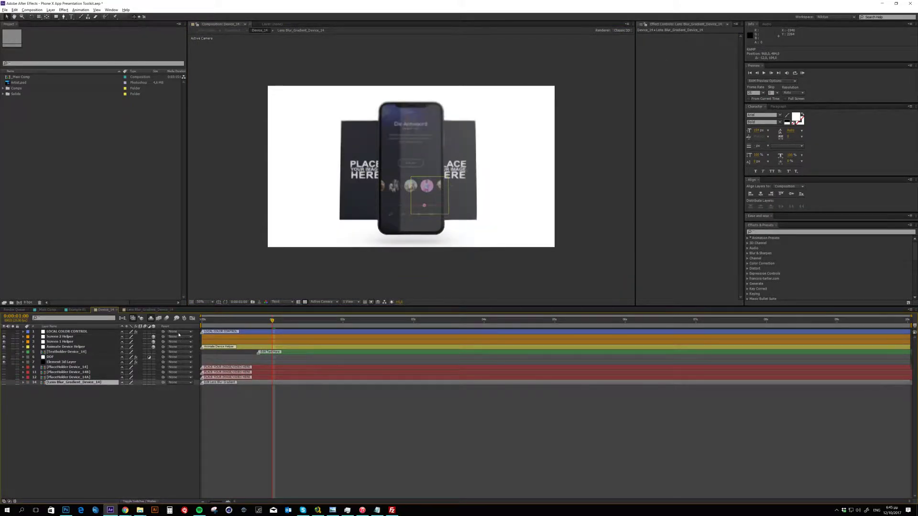
click(50, 357)
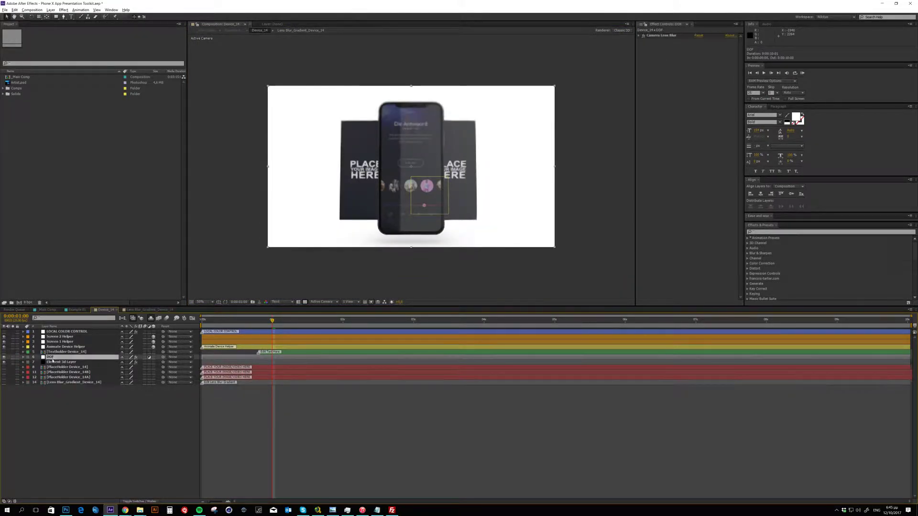
click(639, 36)
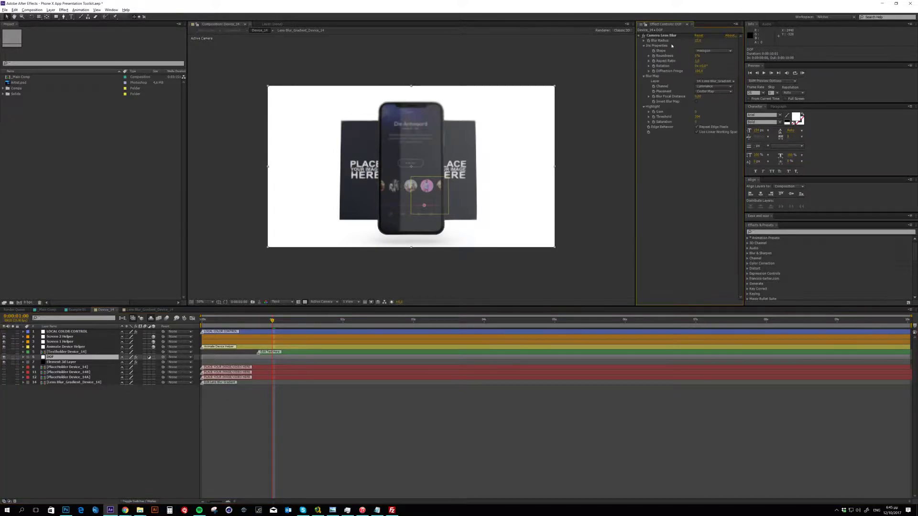
click(644, 46)
click(644, 51)
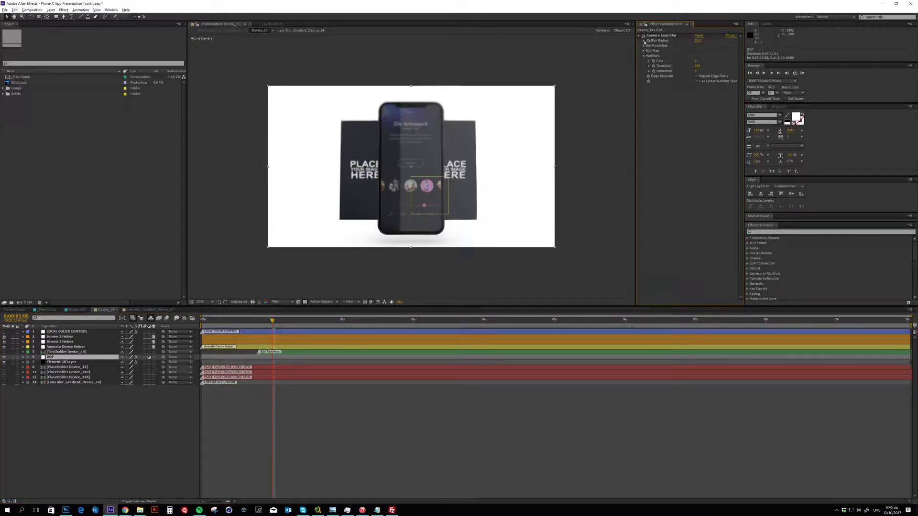
click(644, 56)
click(638, 36)
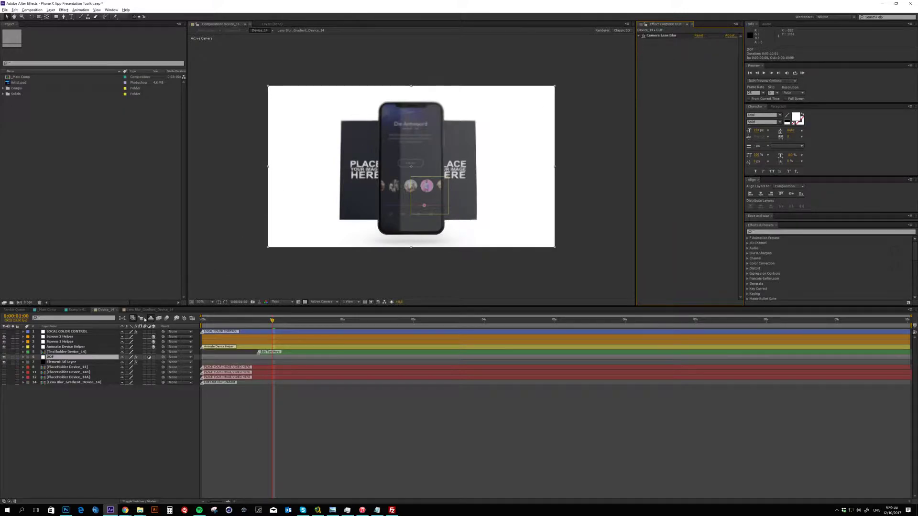
click(78, 382)
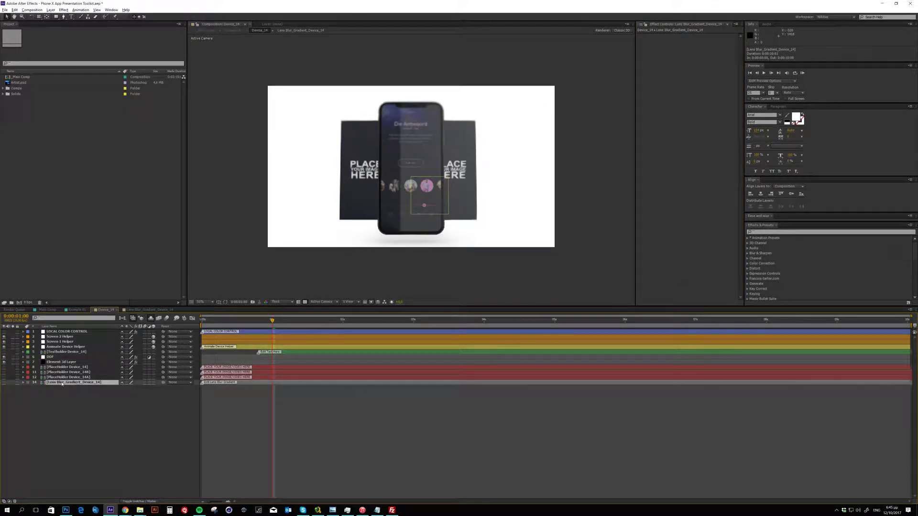
click(55, 358)
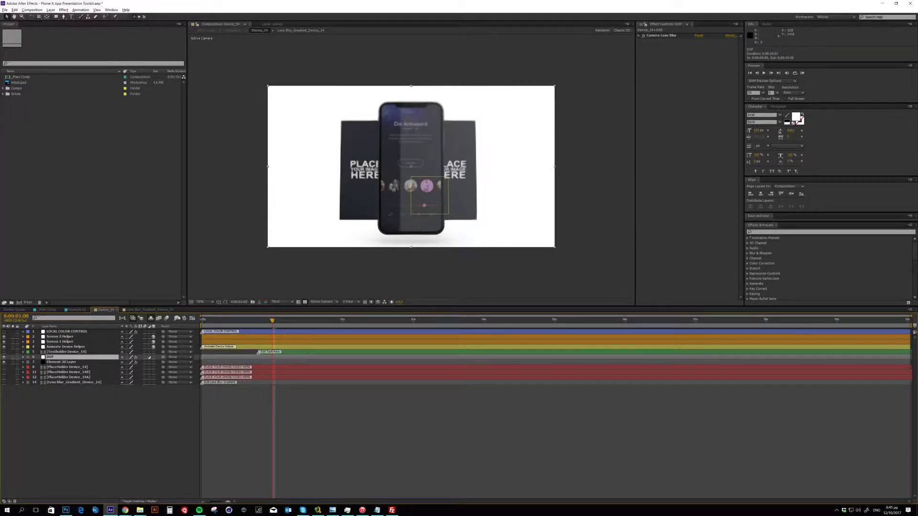
Close the Device_14 and lens blur gradient compositions and open the device composition that follows Device_14 in Example 01
click(115, 310)
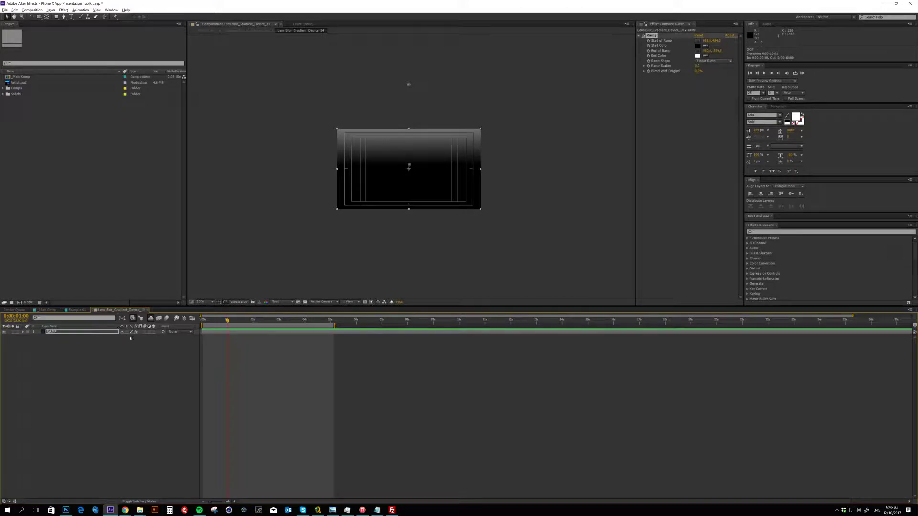
click(146, 310)
click(494, 320)
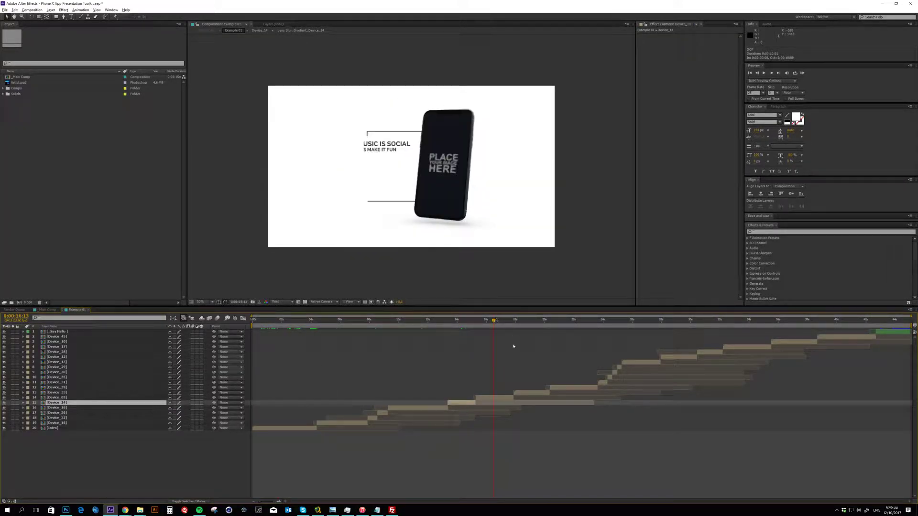
double_click(502, 398)
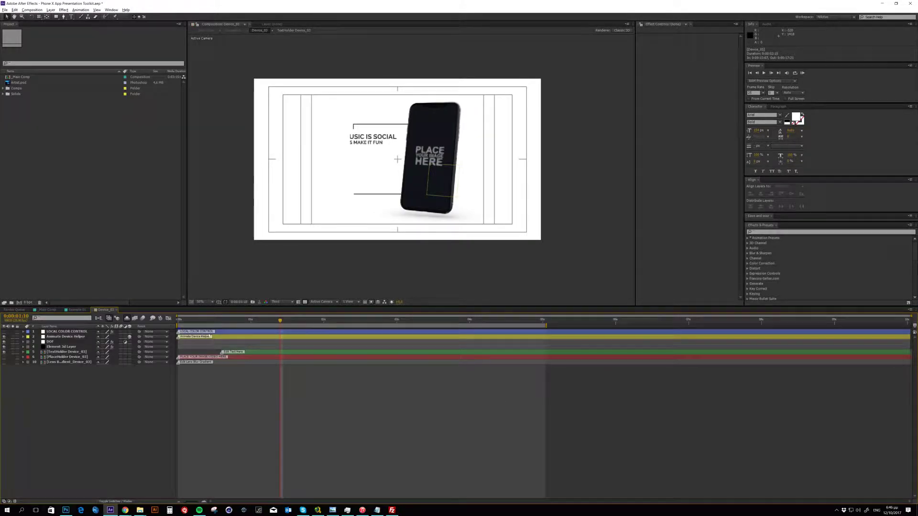
Move to the 3-second mark, where the text is fully revealed, and open the device's TextHolder composition
click(396, 320)
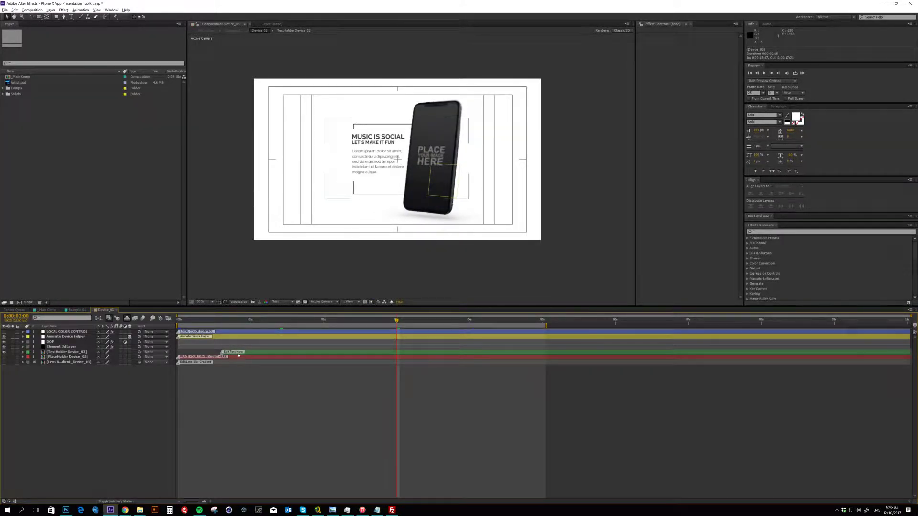
click(239, 353)
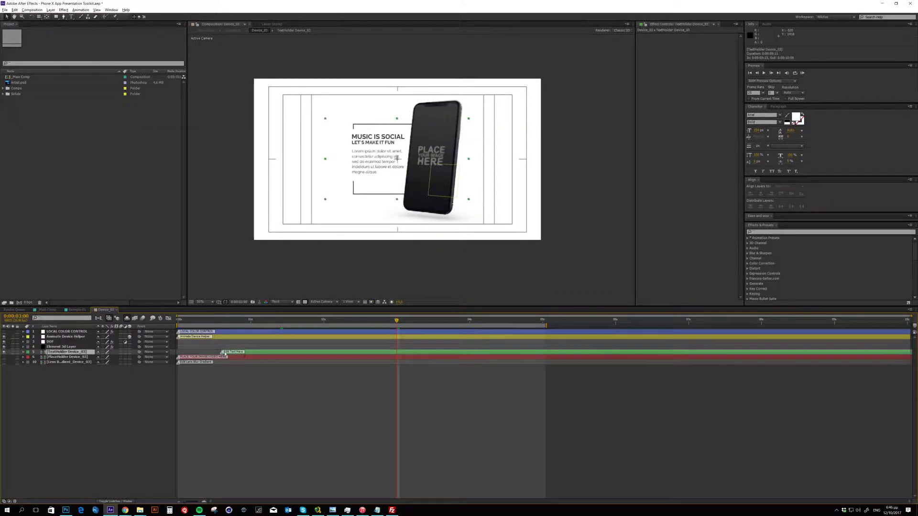
double_click(252, 353)
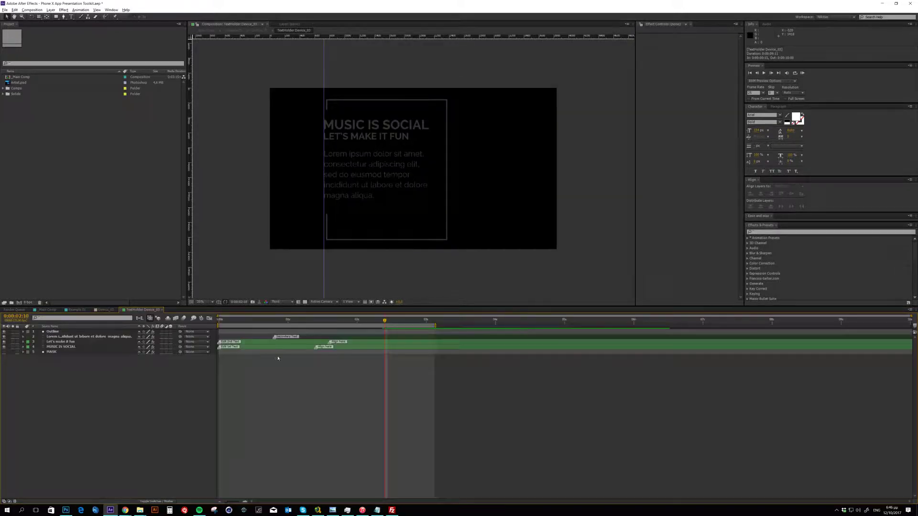
Select the Lorem ipsum layer and highlight its whole paragraph with the Type tool for editing
click(286, 339)
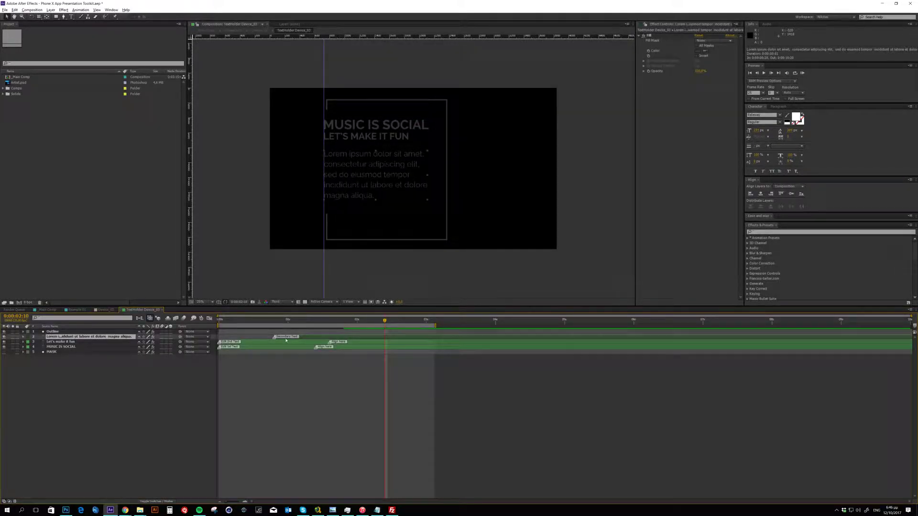
click(71, 17)
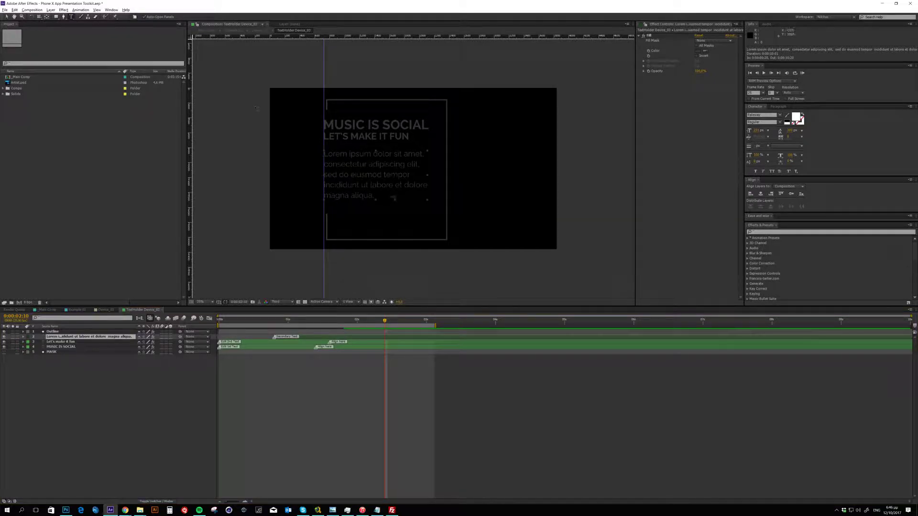
drag(382, 196, 298, 149)
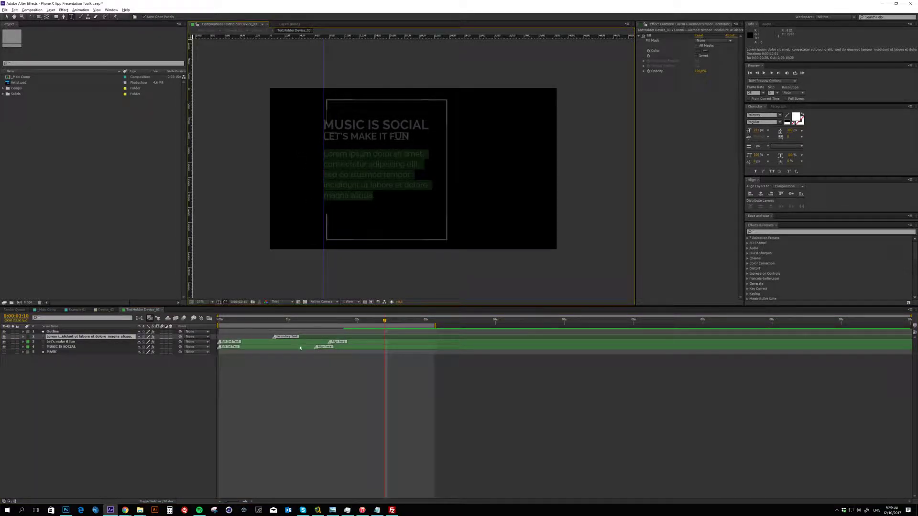
Highlight the "MUSIC IS SOCIAL" title and the "LET'S MAKE IT FUN" subtitle for text editing, each on its own layer
click(249, 349)
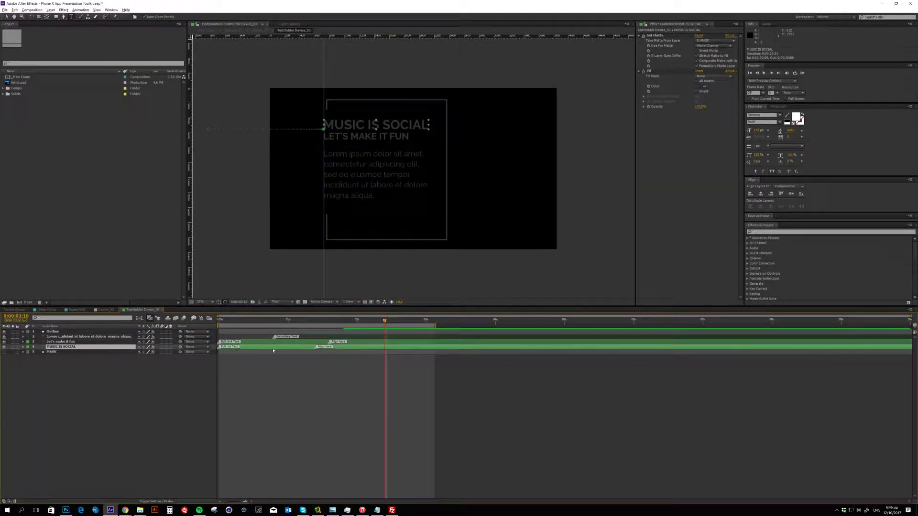
drag(324, 137, 409, 137)
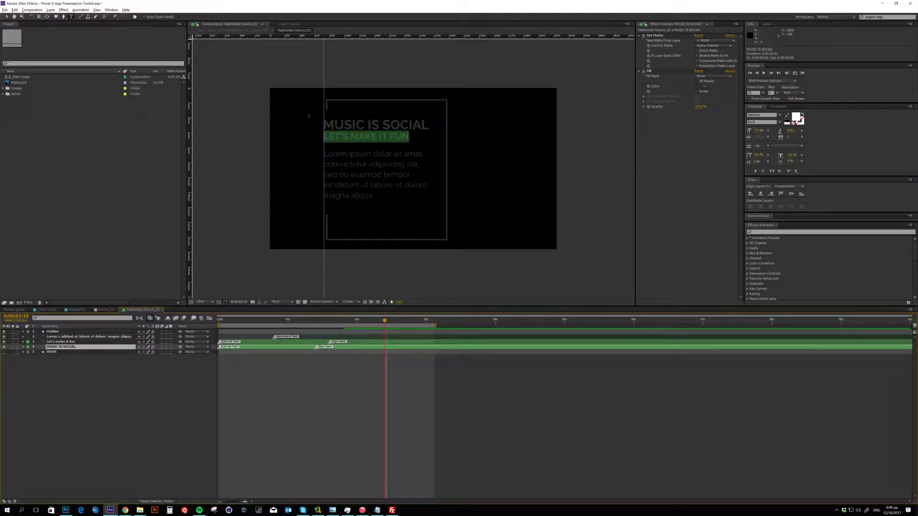
click(275, 348)
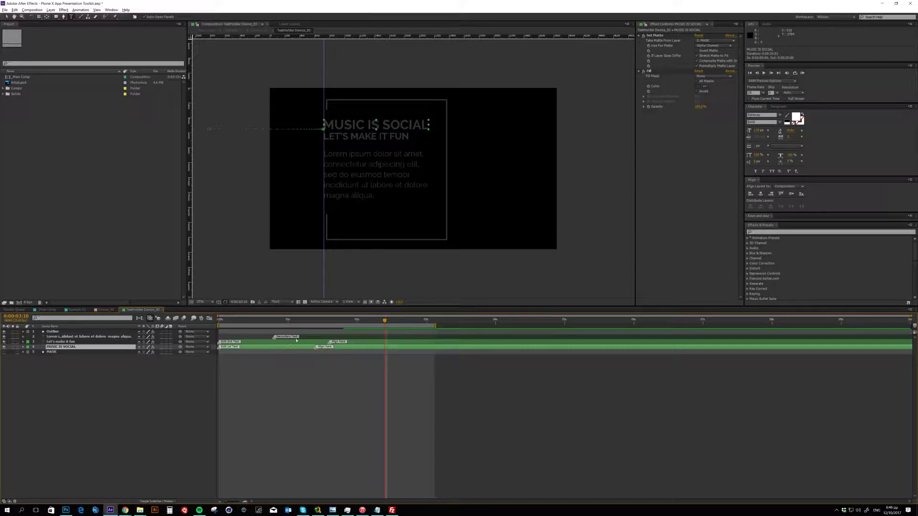
drag(424, 126, 316, 140)
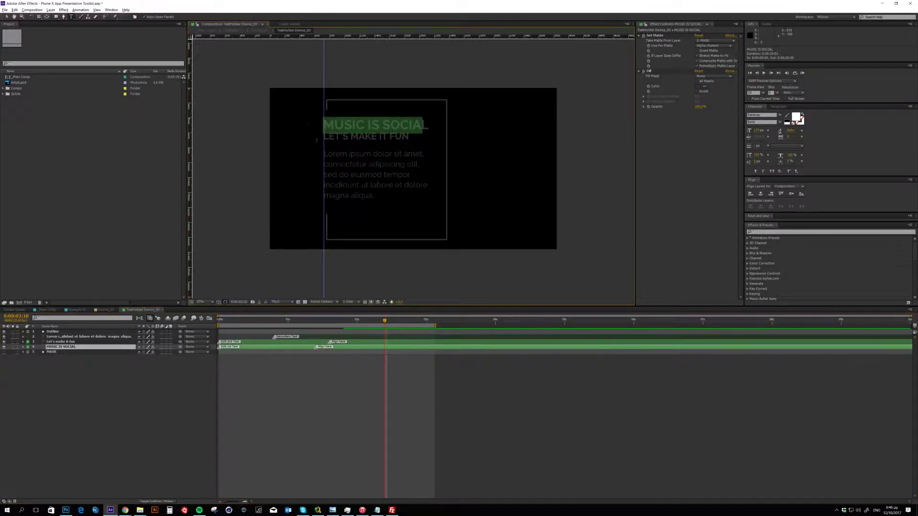
click(268, 343)
drag(415, 140, 306, 137)
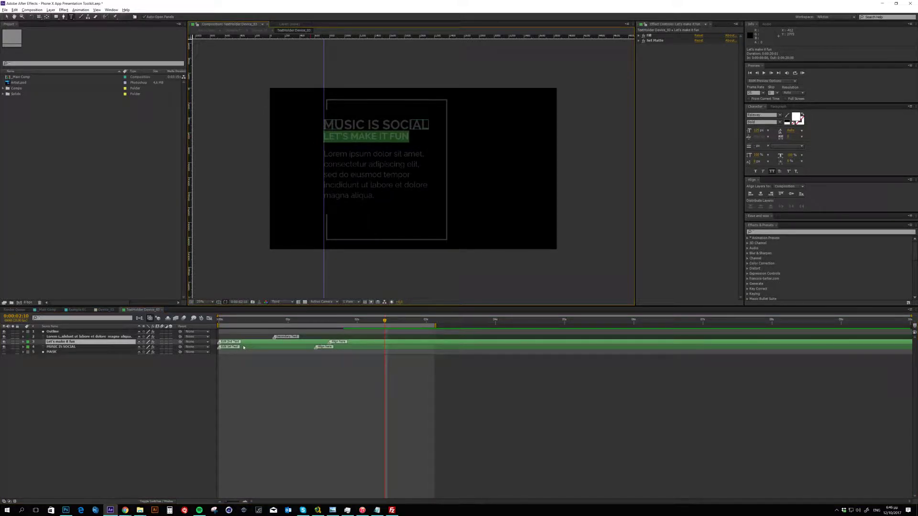
text(U)
drag(233, 325, 363, 336)
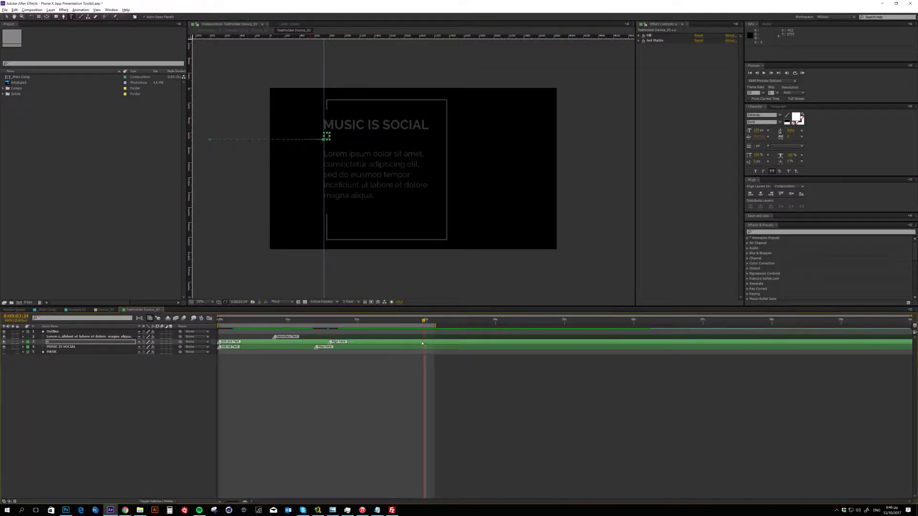
key(ctrl+z)
Check the subtitle's Set Matte effect by showing and hiding the MASK layer, and scrub the text animation to about 3 seconds
drag(349, 322, 398, 331)
click(662, 41)
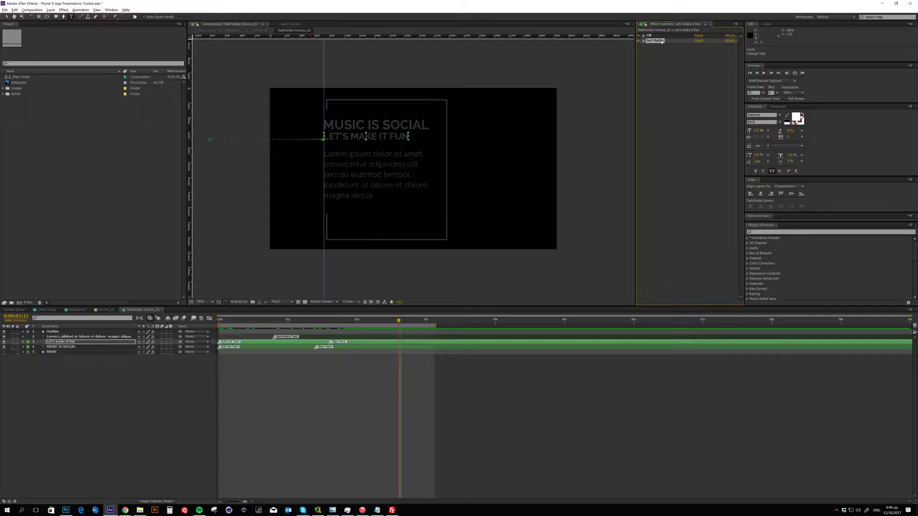
click(3, 352)
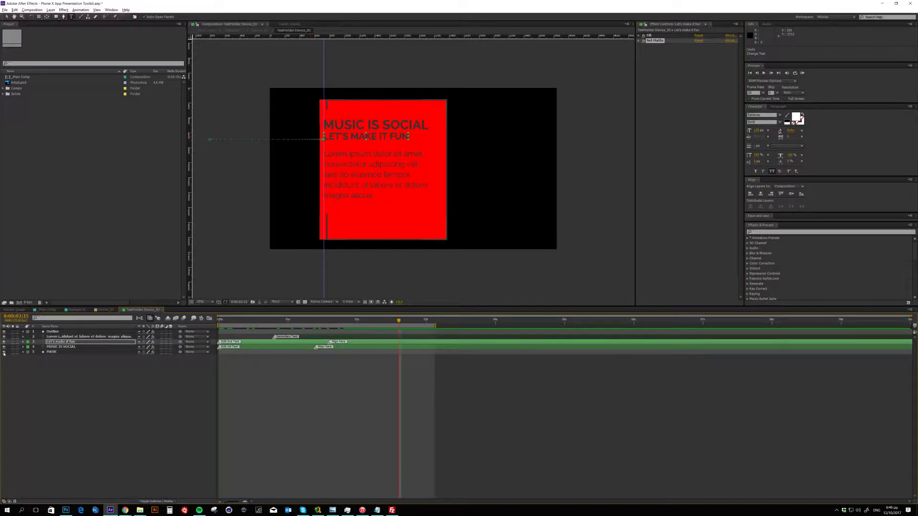
click(4, 353)
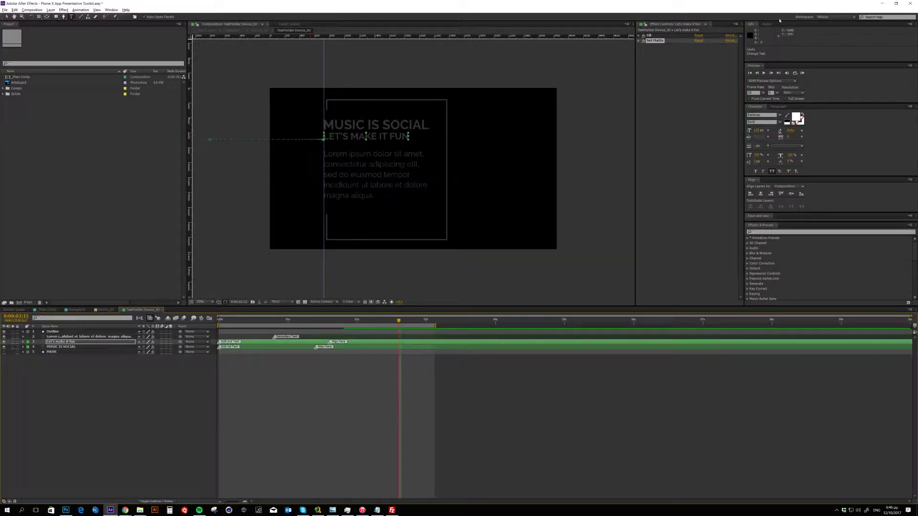
click(656, 41)
drag(399, 321, 440, 333)
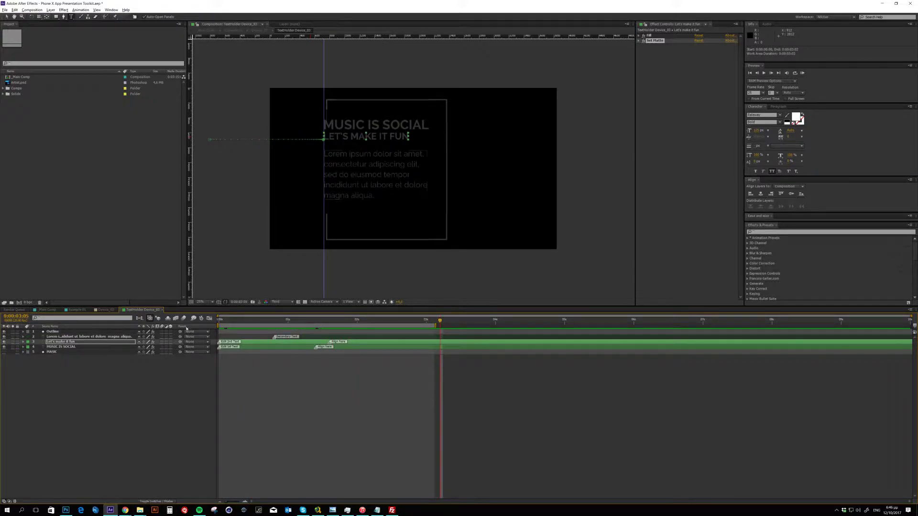
Close the TextHolder and device compositions, move Example 01 to about 27 seconds and open Device_13
click(162, 310)
click(162, 311)
click(116, 310)
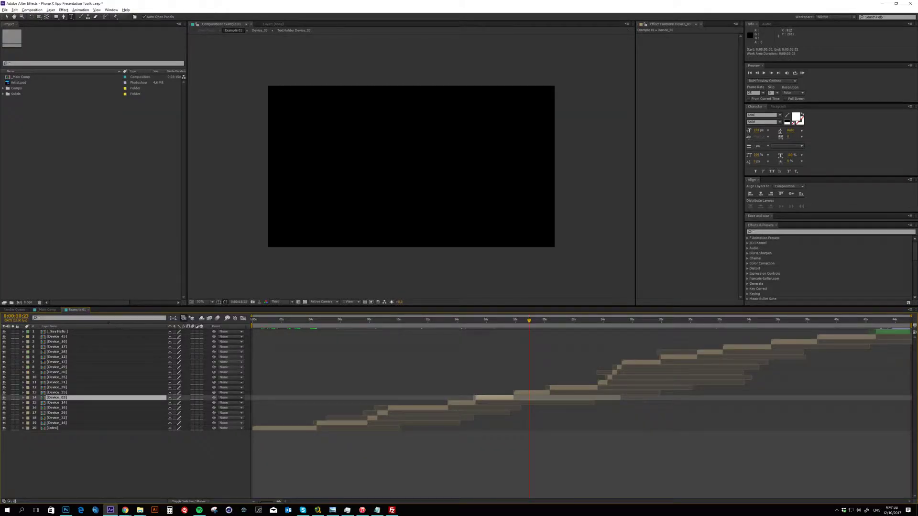
click(565, 321)
drag(590, 324, 648, 332)
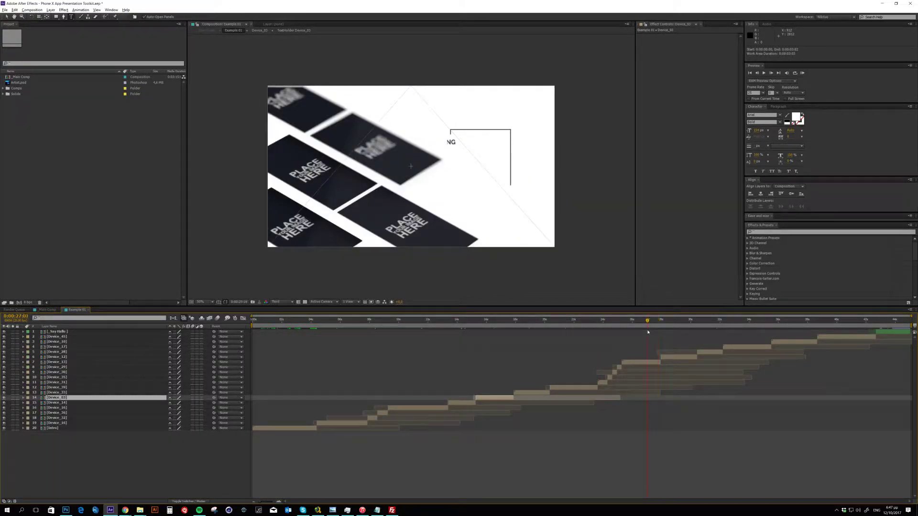
double_click(643, 364)
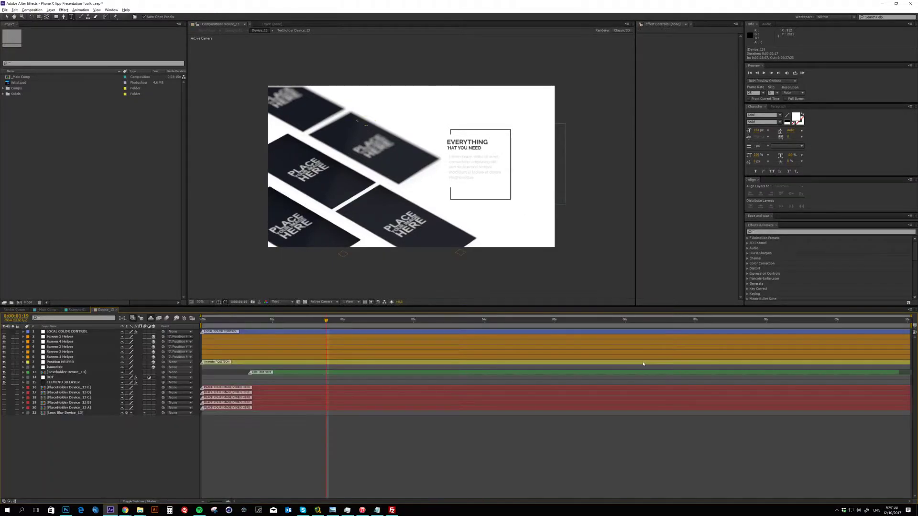
Check the five Screen Helper layers in Device_13 and reveal the Position keyframes of Screen 1 Helper
click(205, 339)
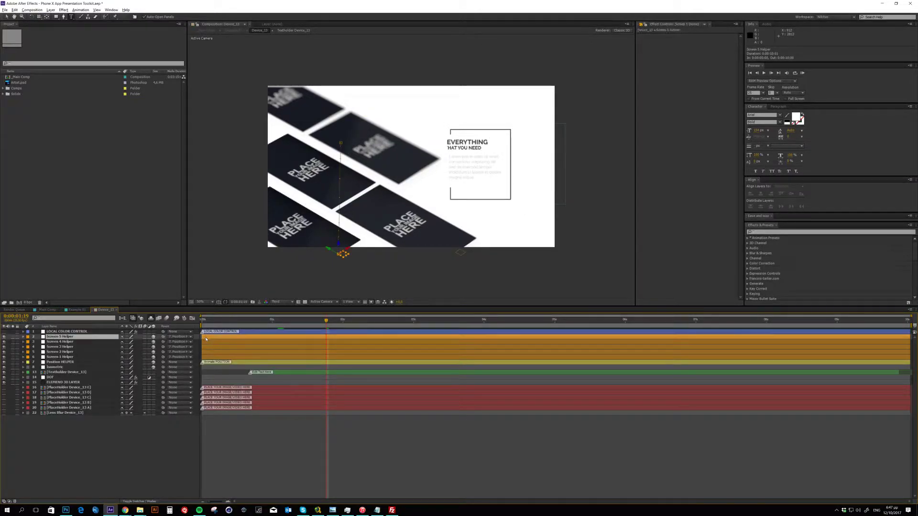
shift+click(216, 357)
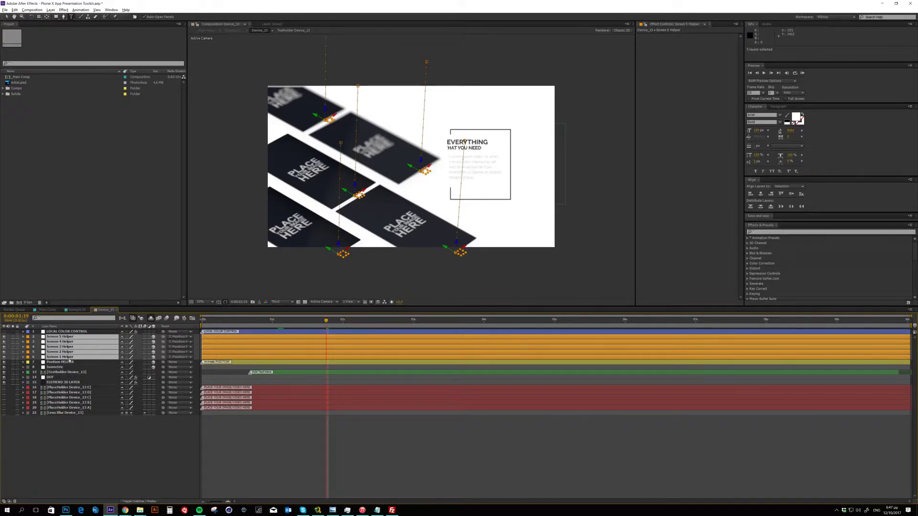
click(319, 472)
click(299, 360)
key(p)
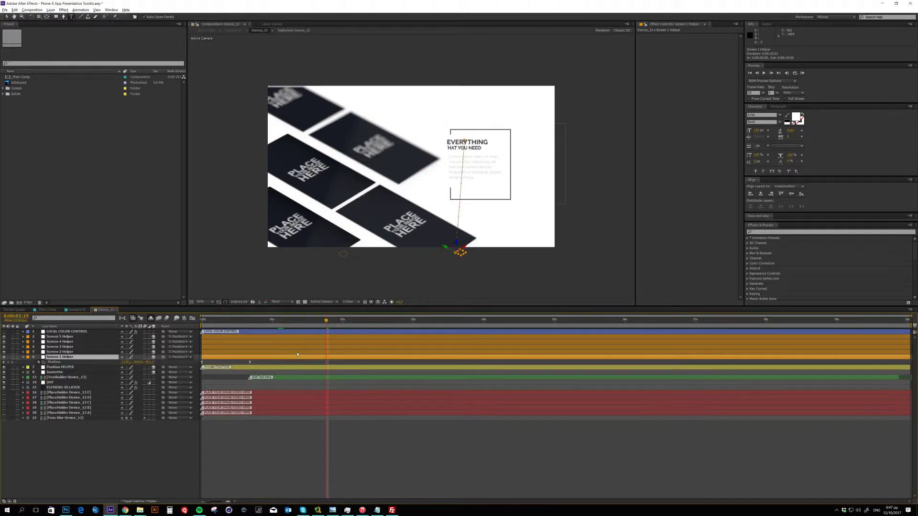
drag(150, 362, 34, 362)
key(ctrl+z)
Compare the Position HELPER layer with the five Screen Helpers and preview the animation from the start to 0:00:02:14
click(60, 367)
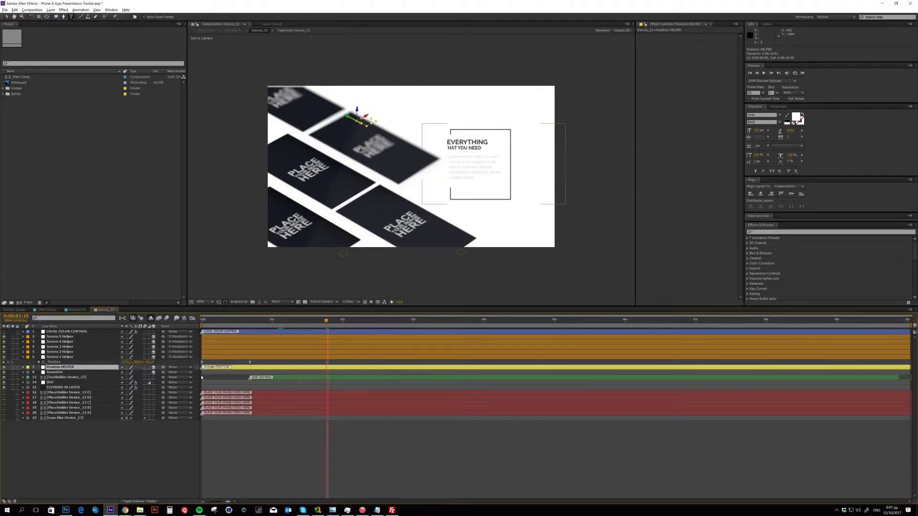
click(67, 337)
shift+click(67, 358)
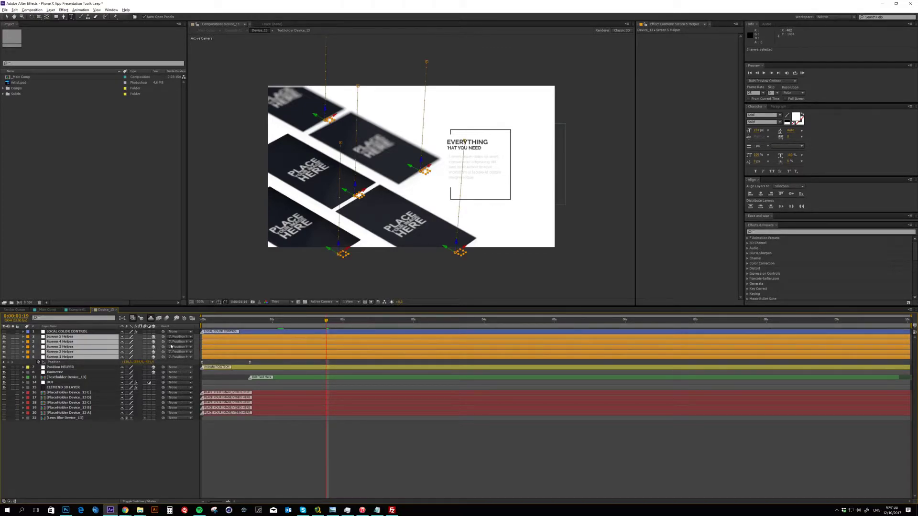
click(66, 368)
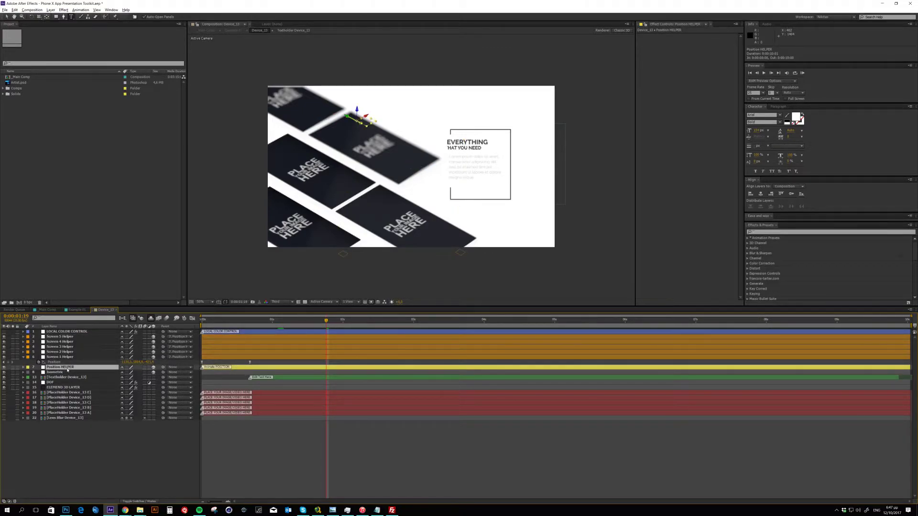
click(205, 321)
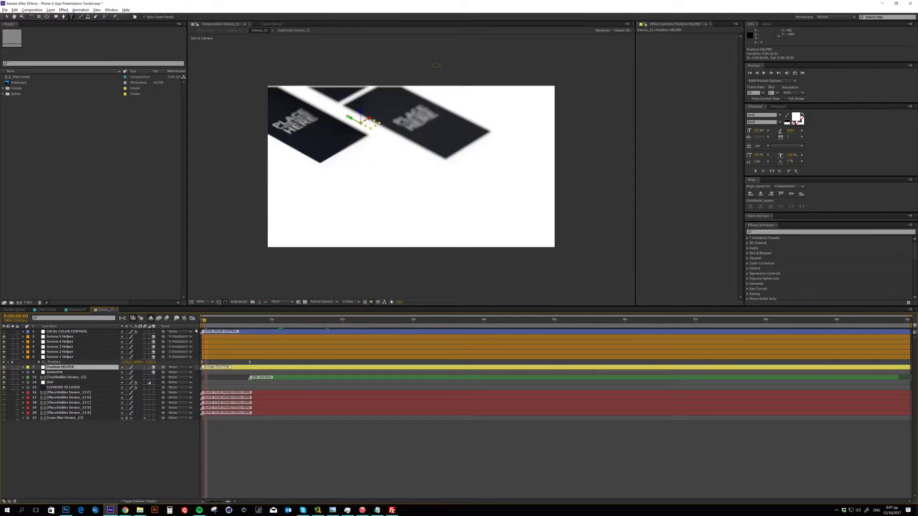
drag(208, 321, 383, 343)
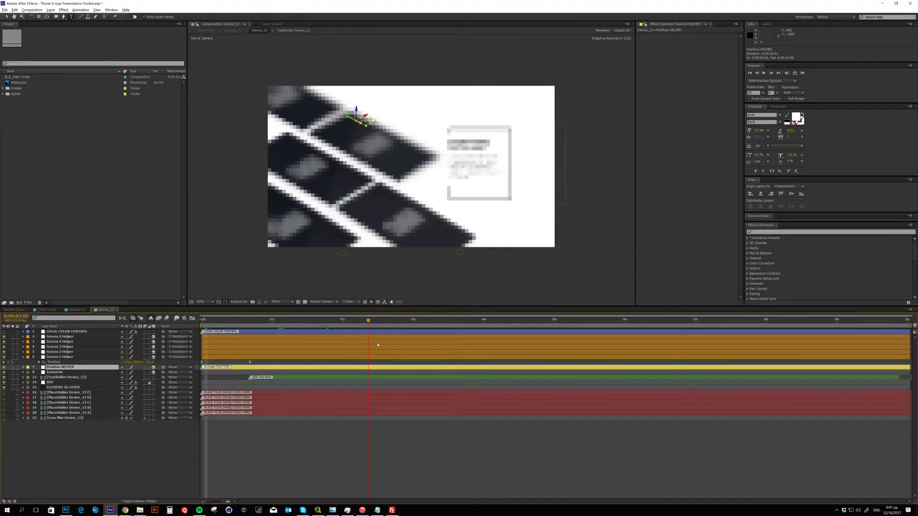
click(24, 357)
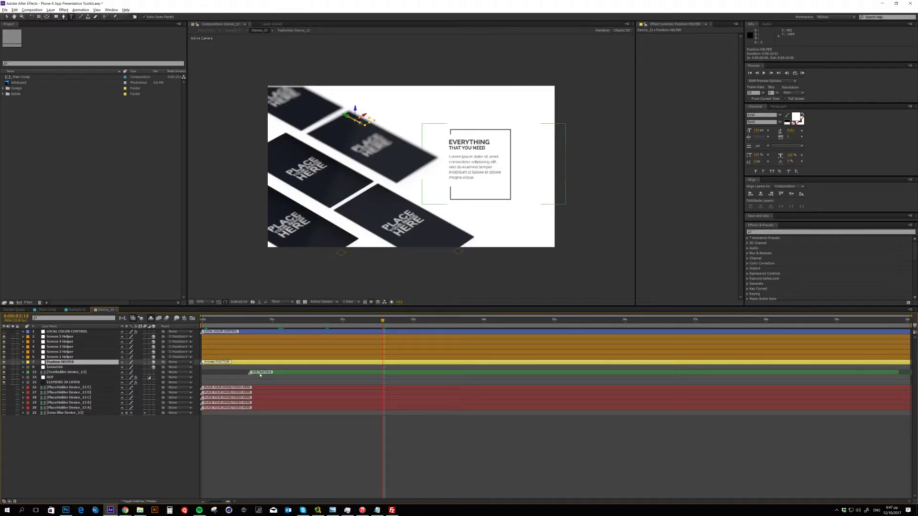
Examine Device_13's TextHolder, DOF and Lens Blur layers and its five image placeholder layers
click(260, 374)
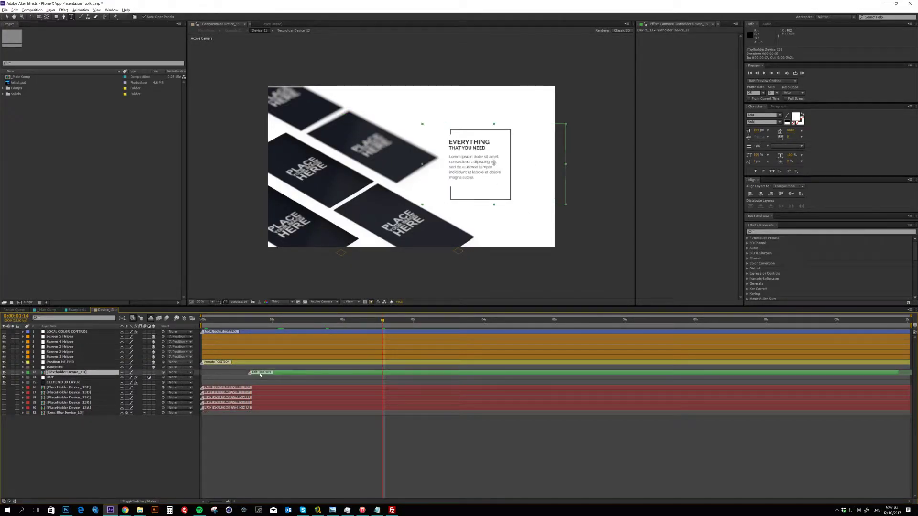
click(56, 377)
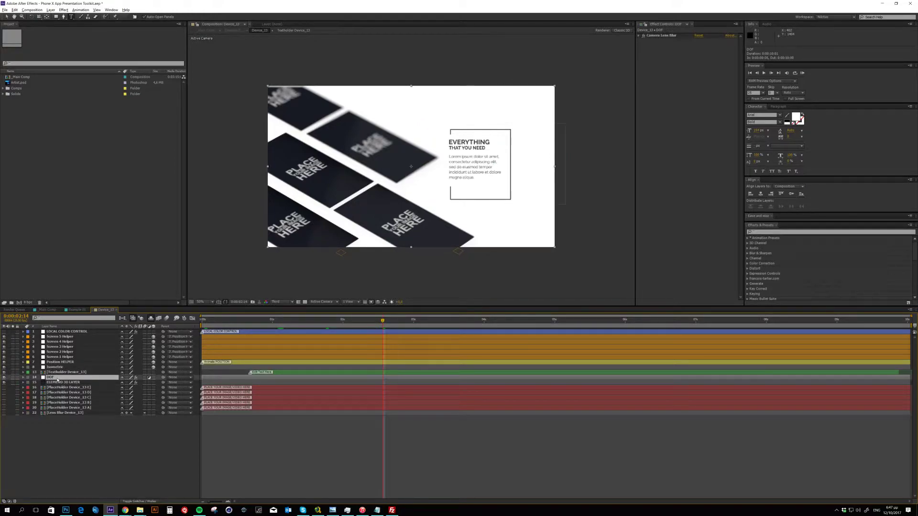
click(61, 413)
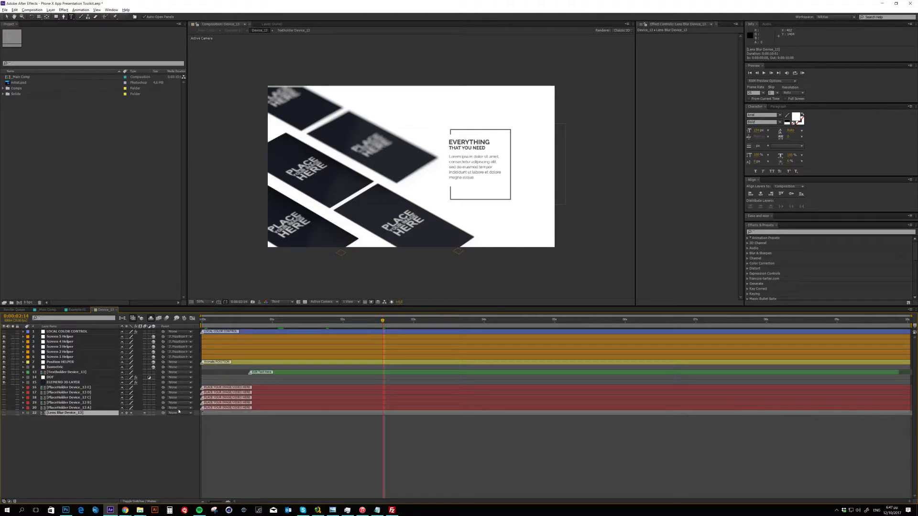
click(223, 408)
click(222, 402)
click(221, 397)
click(219, 392)
click(219, 387)
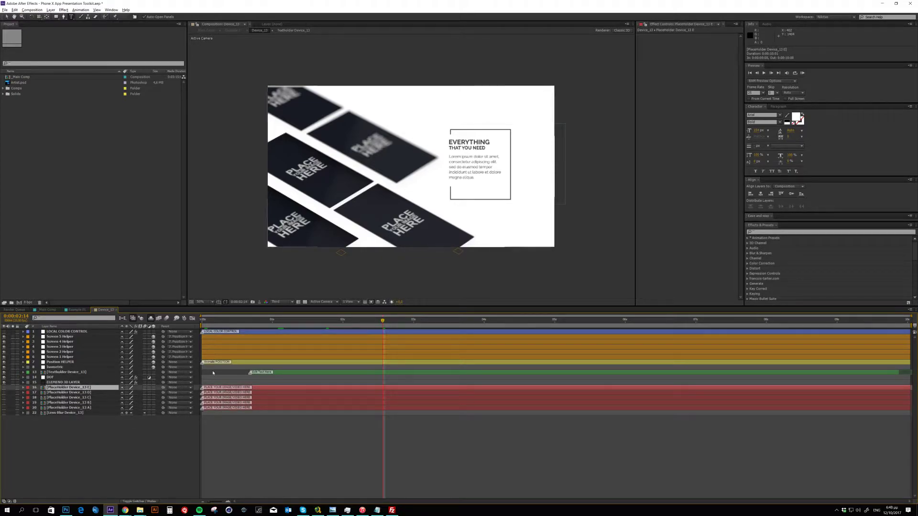
Close the Device_13 composition and move Example 01 to about 29 seconds, at the "IDENTIFY SONG" scene
click(116, 310)
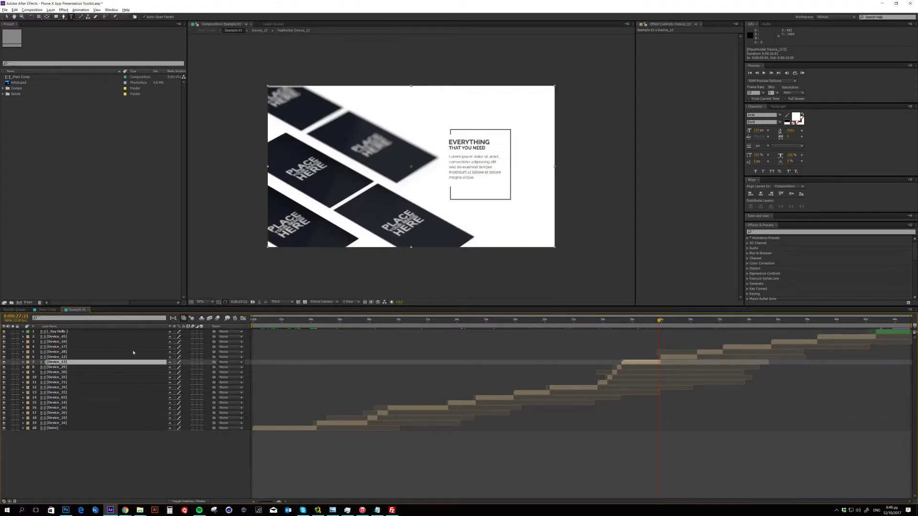
click(685, 321)
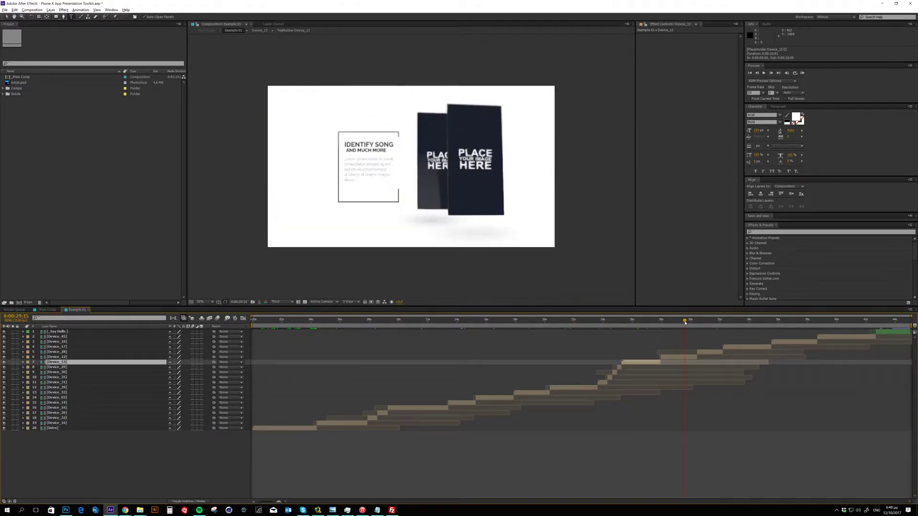
drag(687, 323, 688, 320)
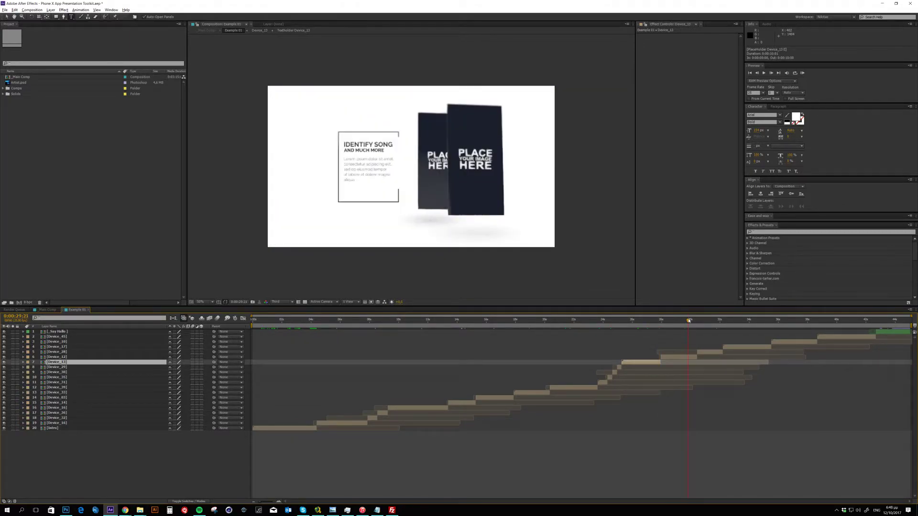
Open Device_12 from Example 01, check its two image placeholder layers and two Screen Helper layers, and close the composition
double_click(679, 356)
click(295, 358)
shift+click(301, 363)
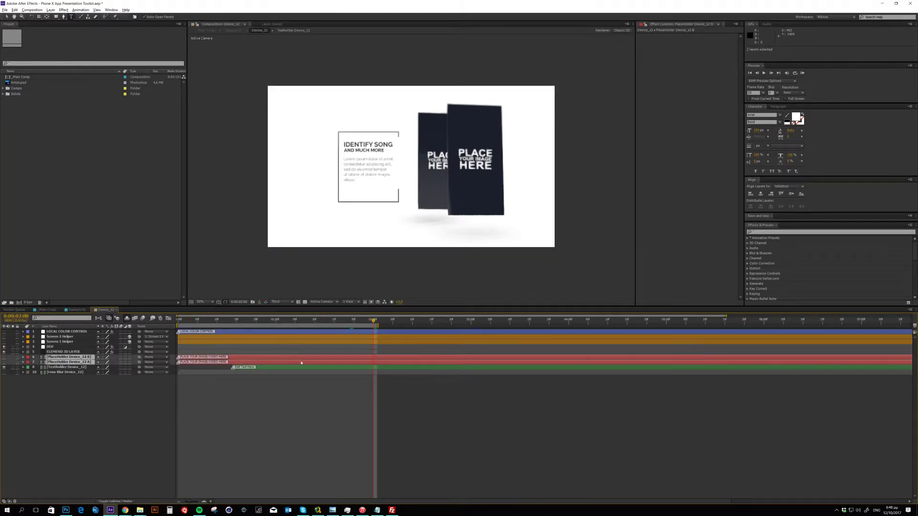
click(217, 337)
shift+click(223, 341)
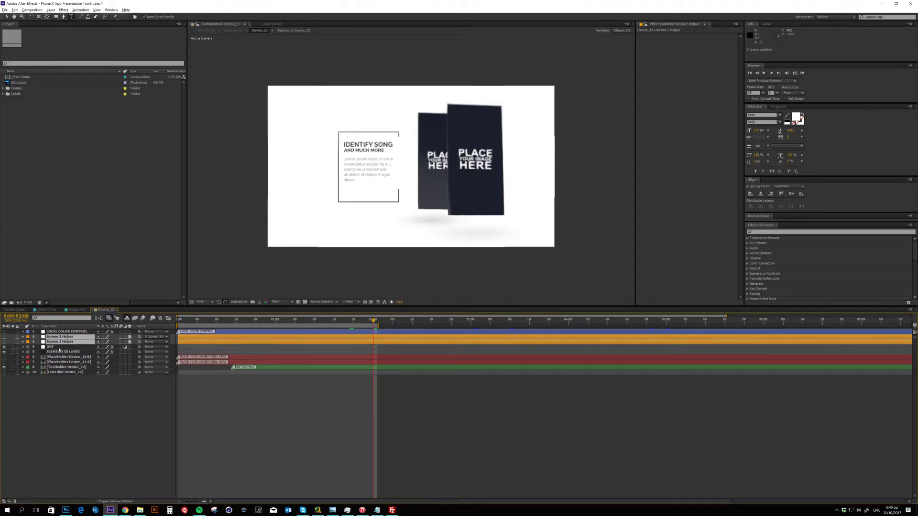
click(117, 311)
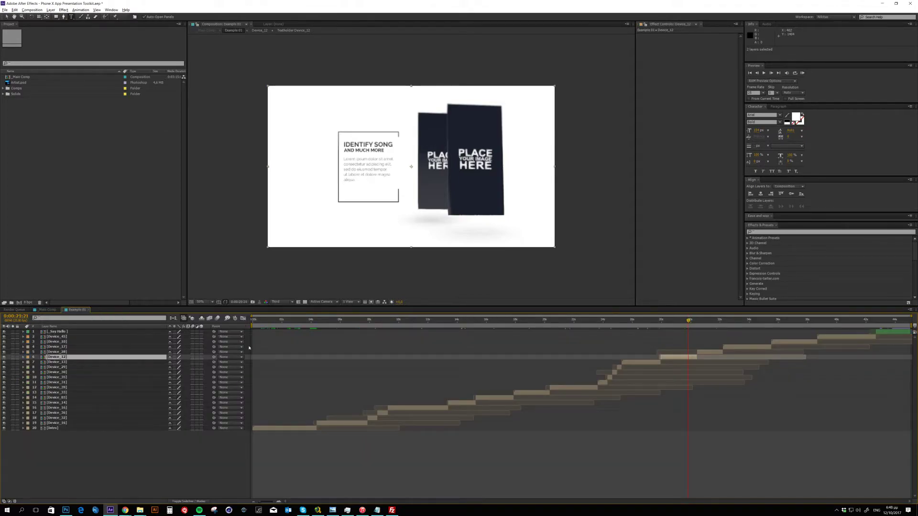
Preview the remaining device scenes of Example 01 up to about 40 seconds and return to _Main Comp
click(708, 321)
drag(714, 320, 841, 326)
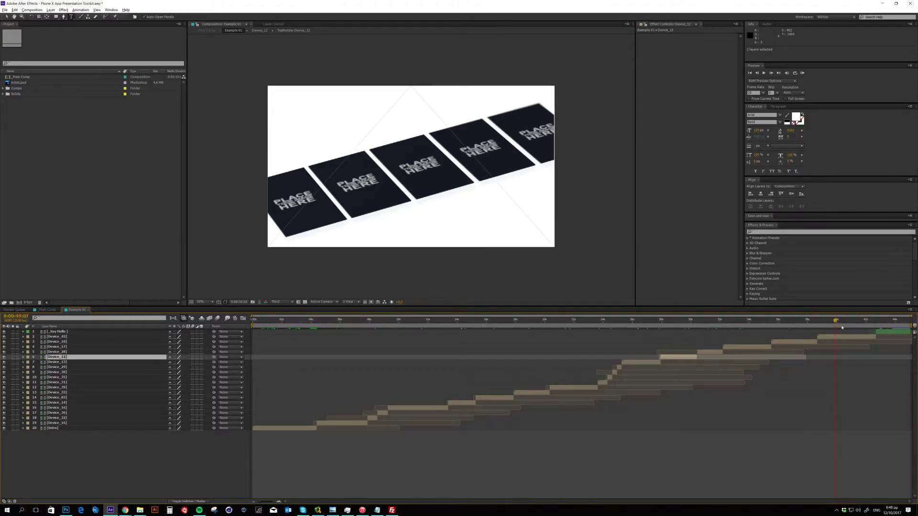
click(89, 311)
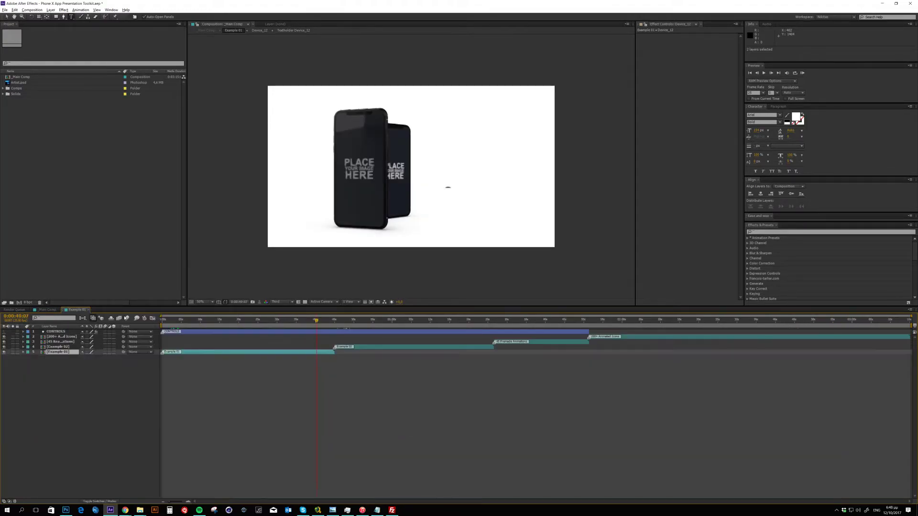
Select the Example 02 layer in _Main Comp and preview the device animation grids at about 1:34 and 1:40
click(363, 348)
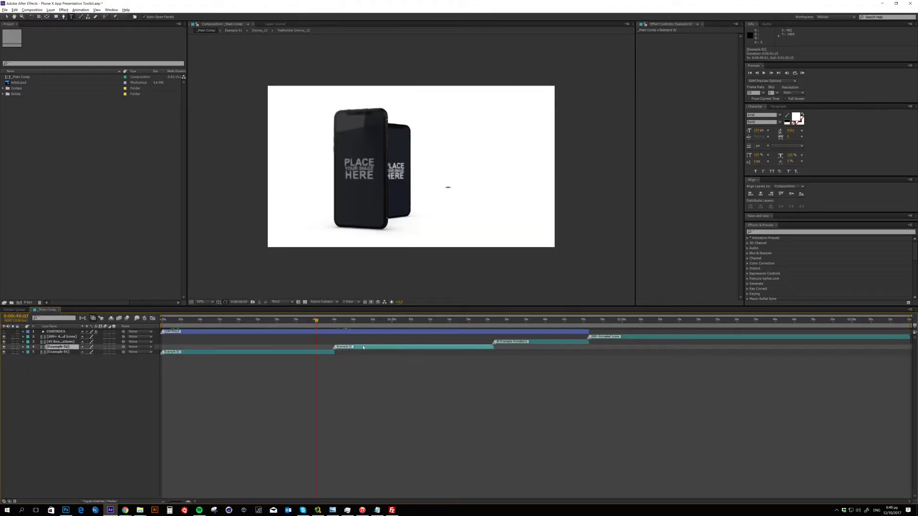
click(423, 323)
click(523, 322)
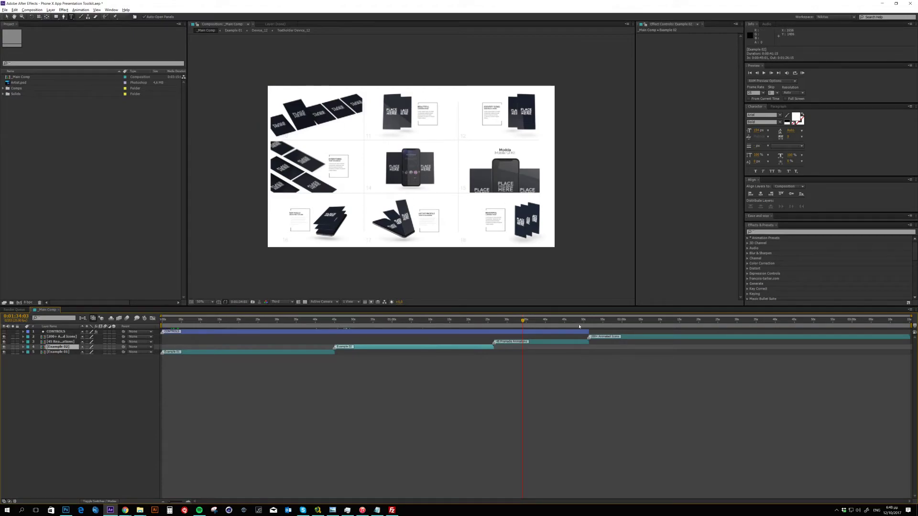
click(549, 320)
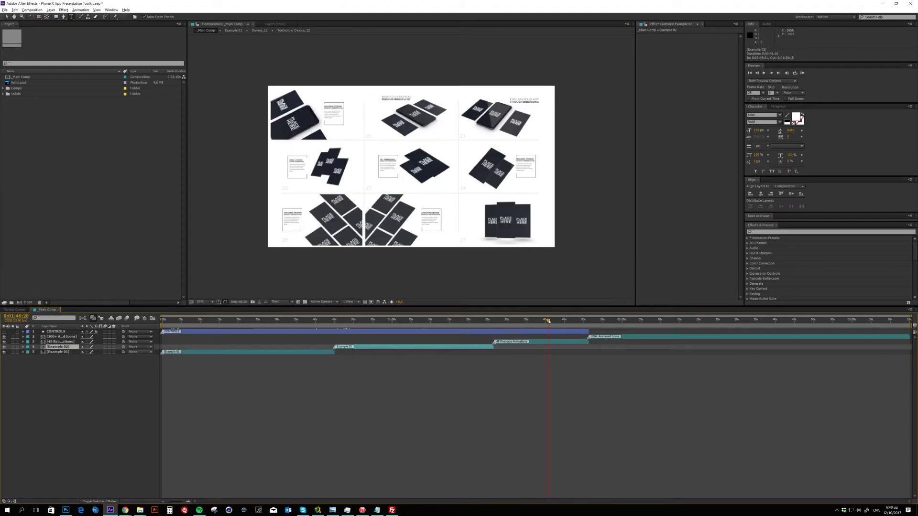
Preview the animated icons section between about 1:54 and 2:16 and show the effect settings of the CONTROLS layer
click(600, 324)
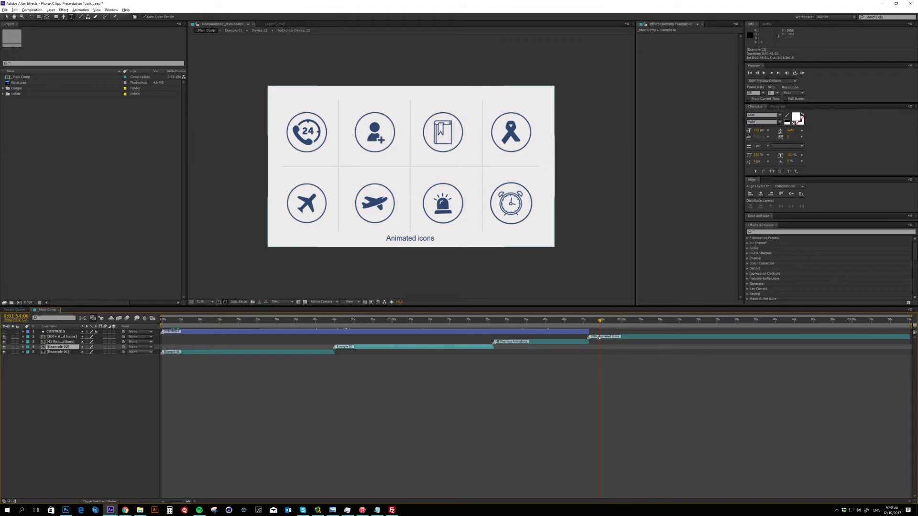
drag(599, 338, 739, 346)
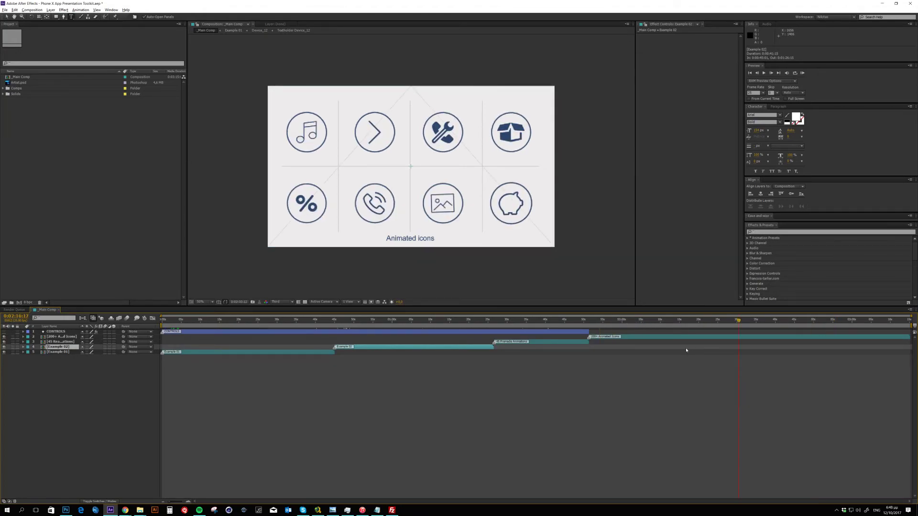
click(686, 350)
click(614, 348)
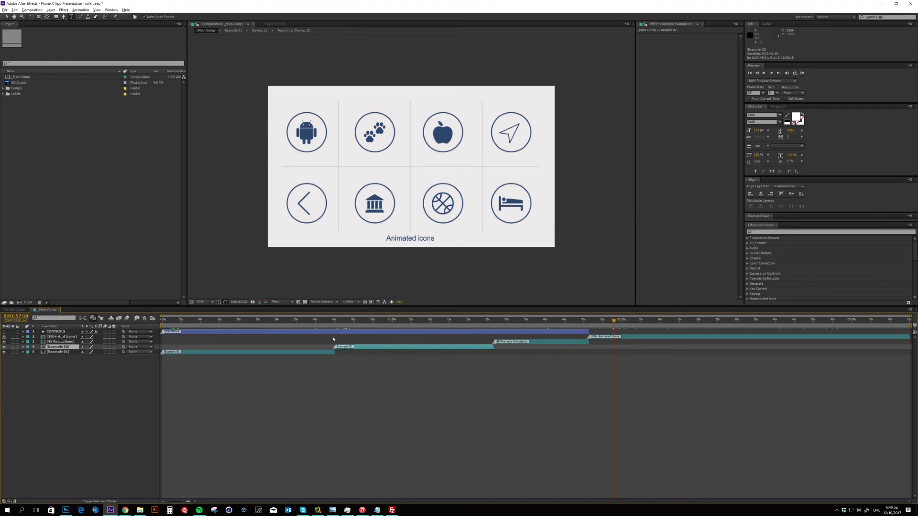
click(229, 334)
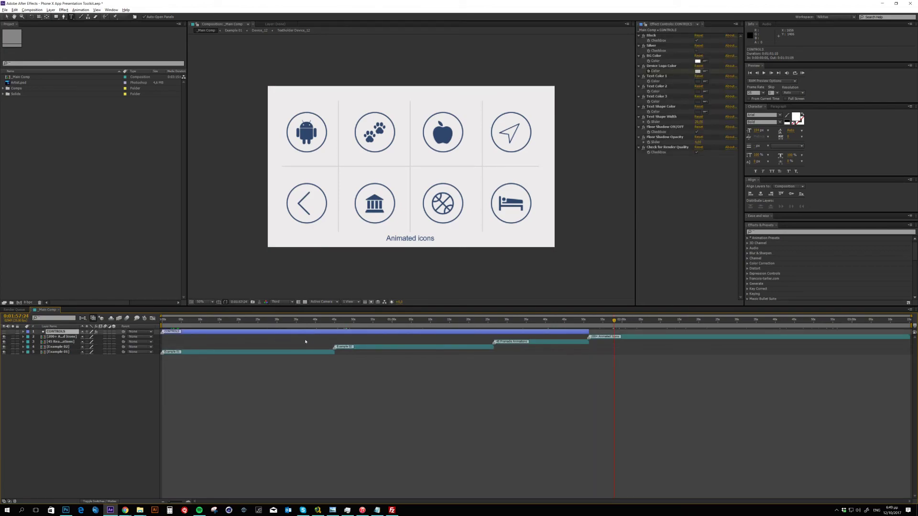